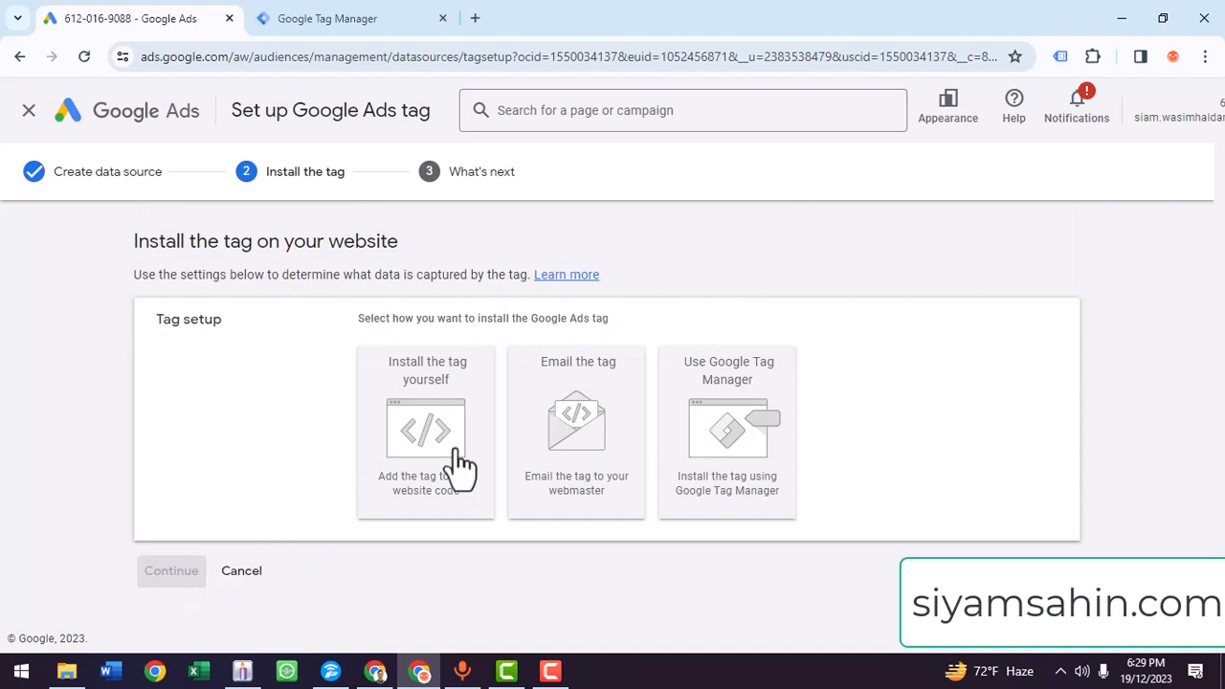
- Choose Google Tag Manager as the installation method for the Google Ads tag and copy the conversion ID
click(770, 459)
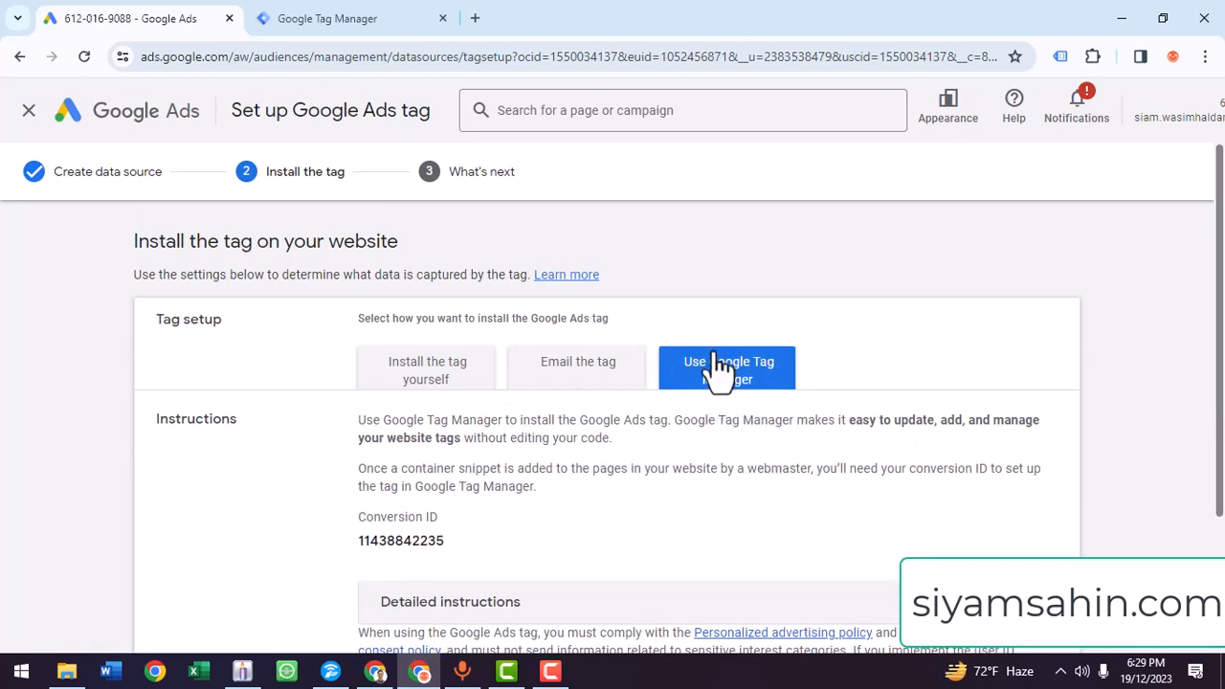
double_click(412, 541)
key(ctrl+c)
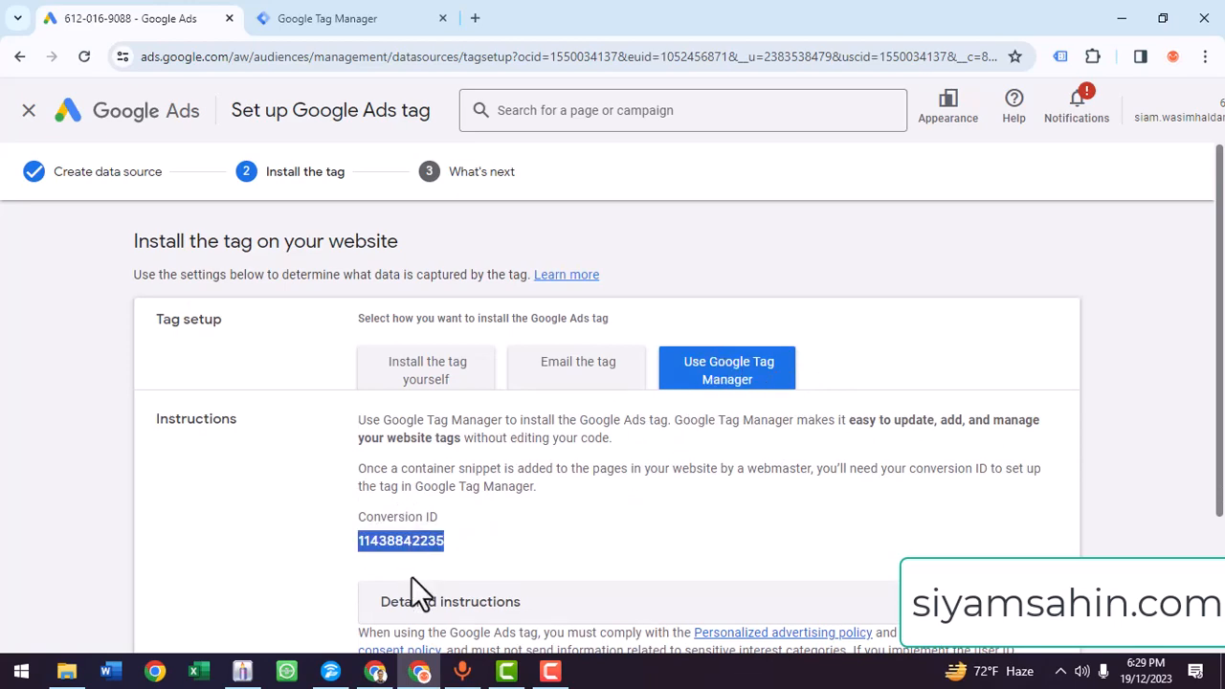
- Switch to Google Tag Manager and create a new Google Ads Remarketing tag with the copied conversion ID
click(402, 15)
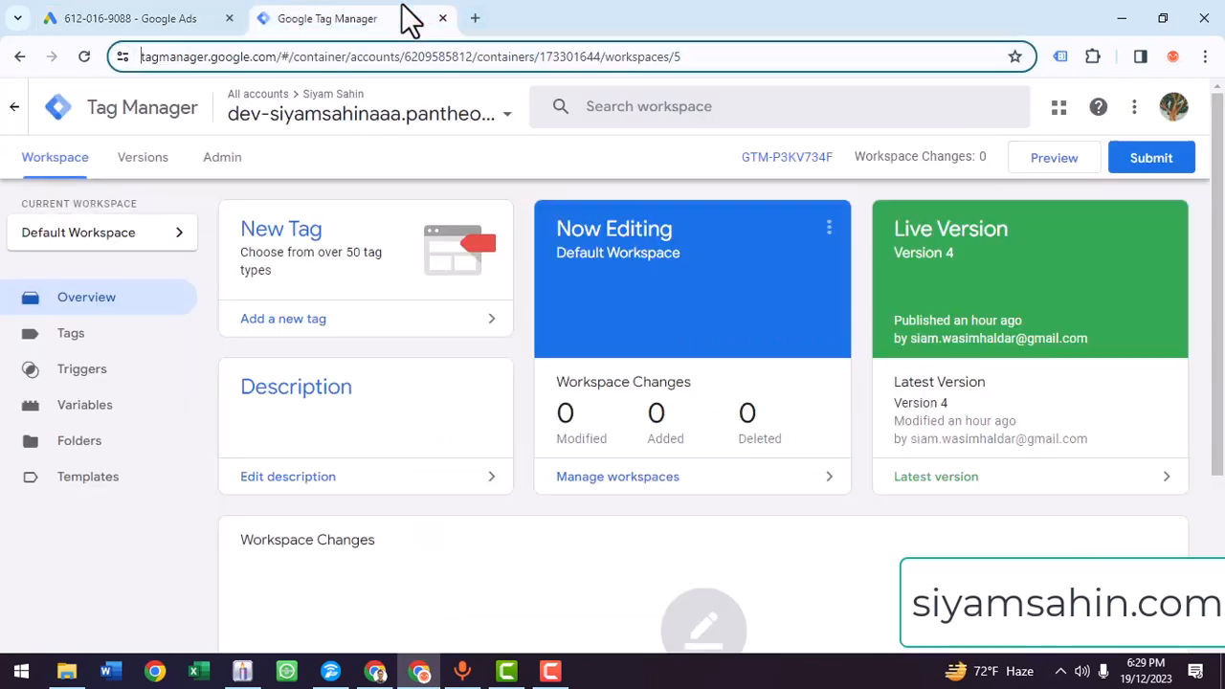
click(69, 346)
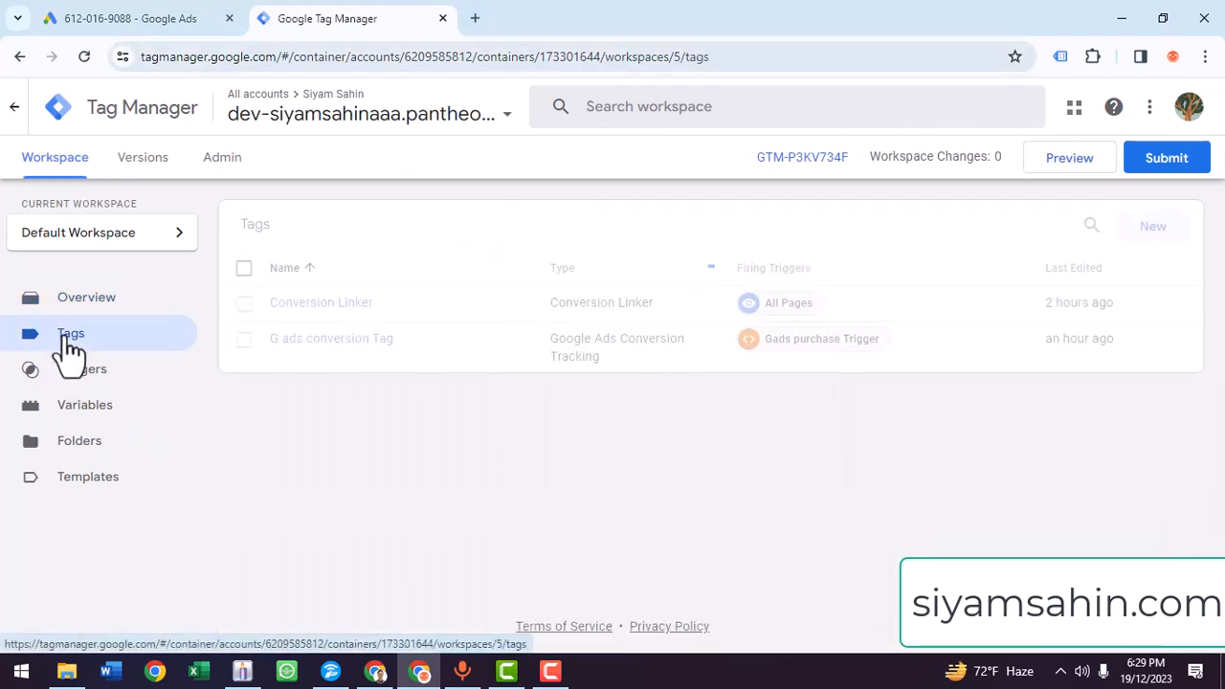
click(1152, 227)
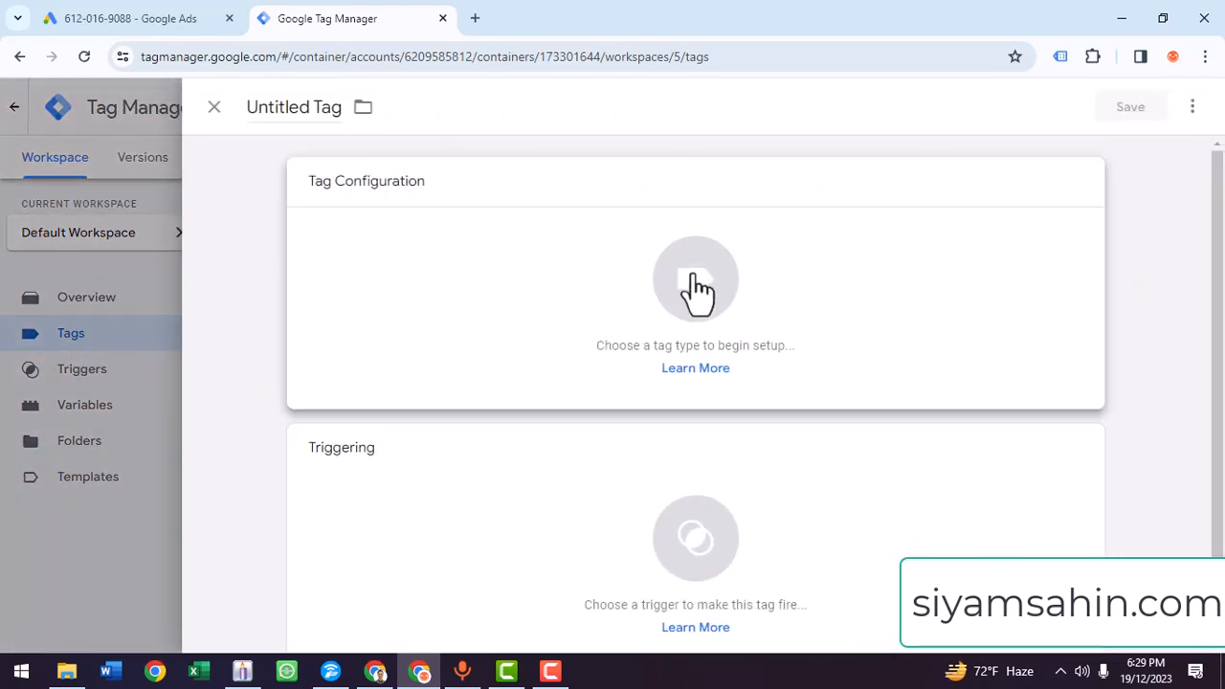
click(748, 291)
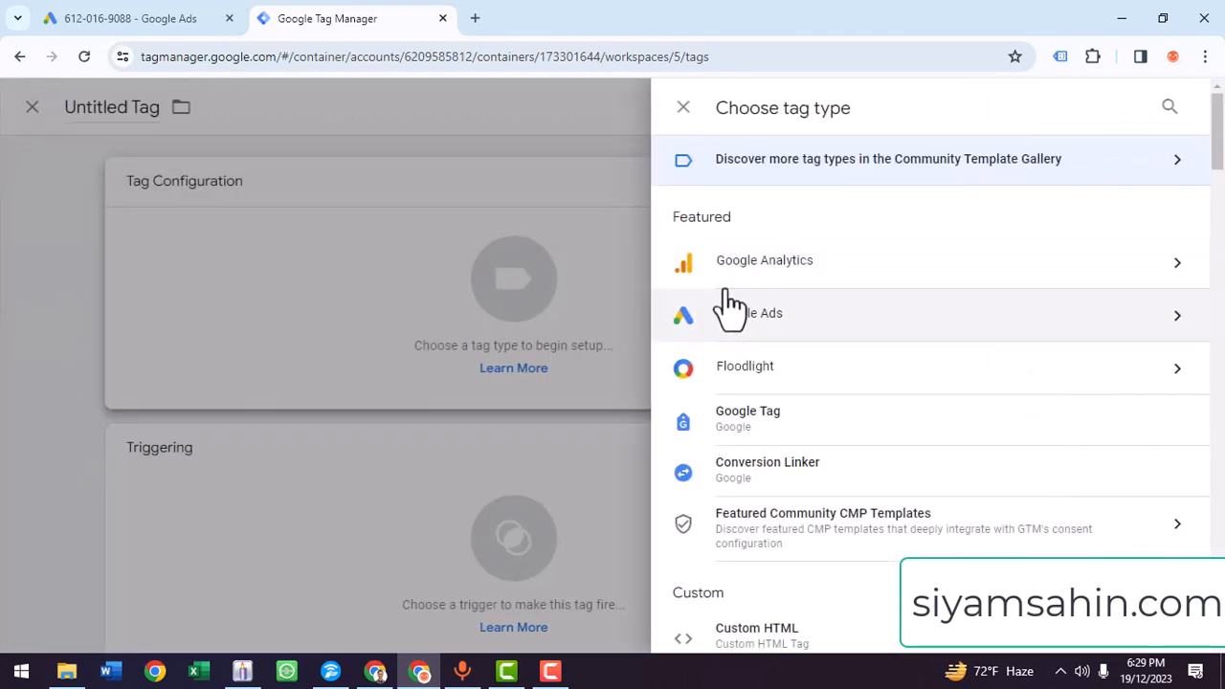
click(793, 317)
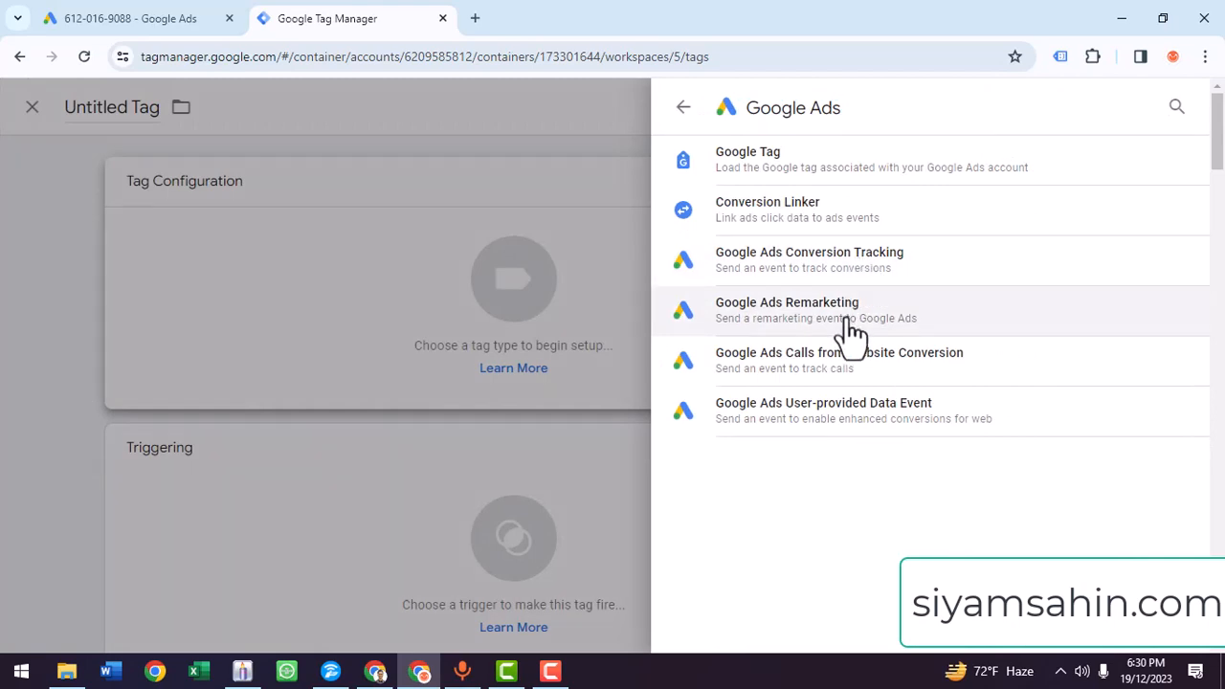
click(850, 308)
click(436, 376)
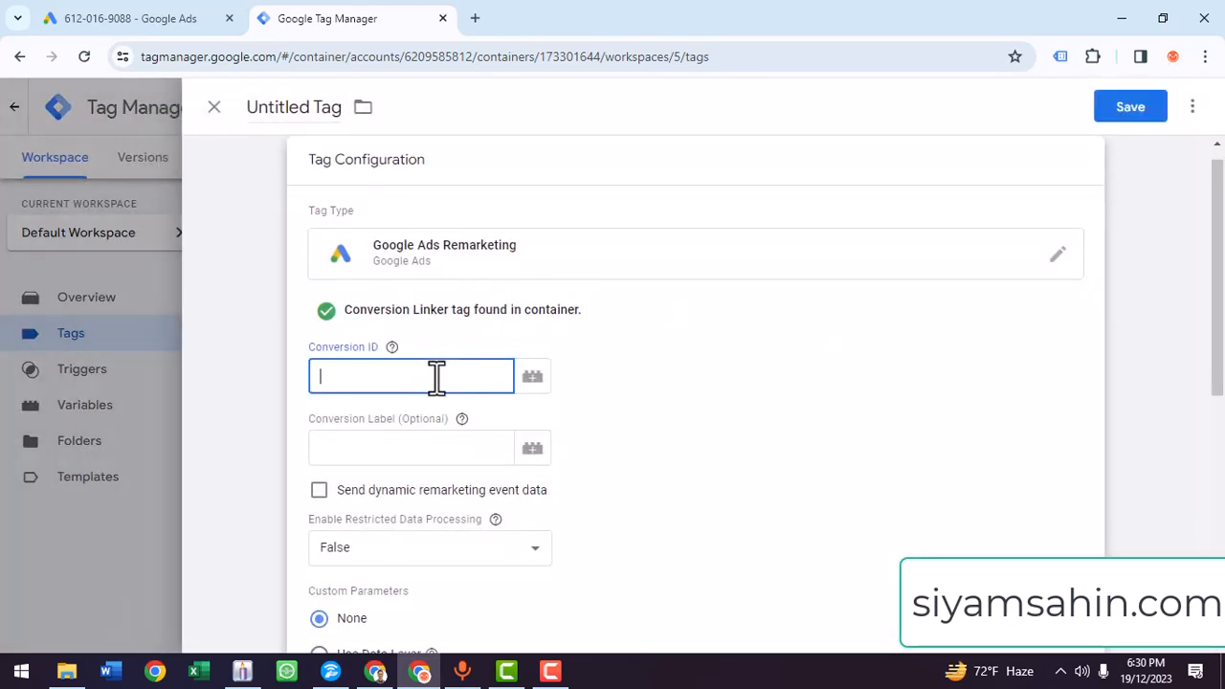
key(ctrl+v)
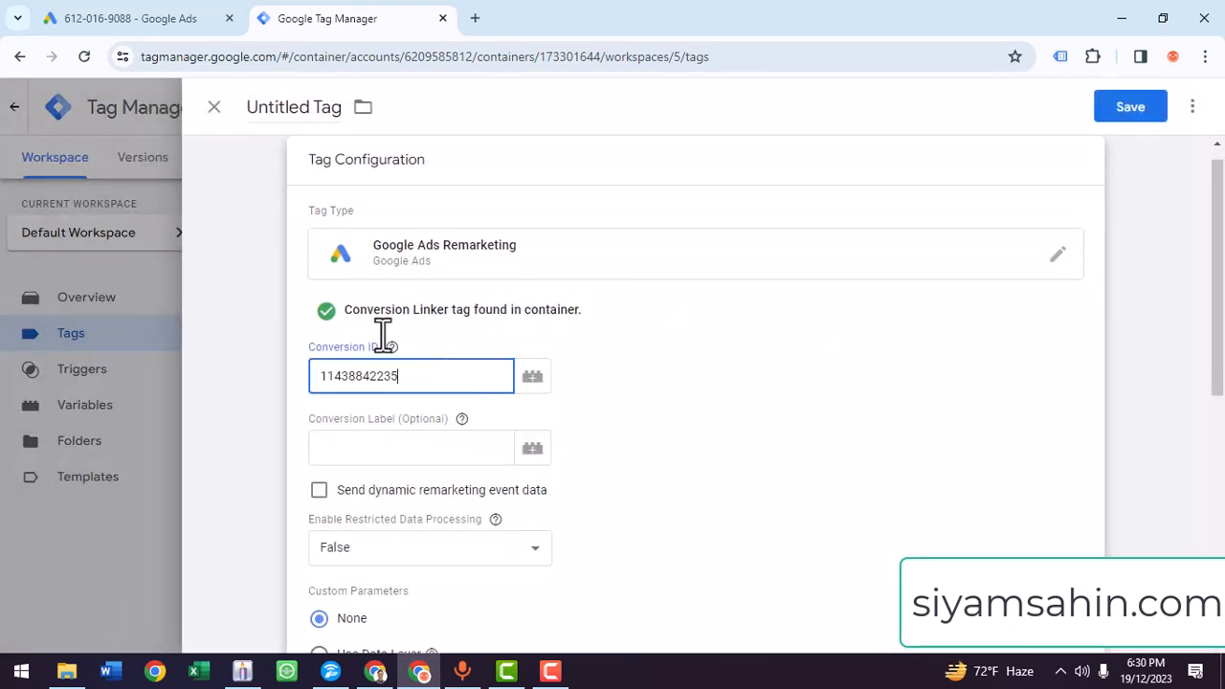
- Name the new tag "Google Ads Remarketing Tag"
double_click(323, 109)
triple_click(318, 113)
key(BackSpace)
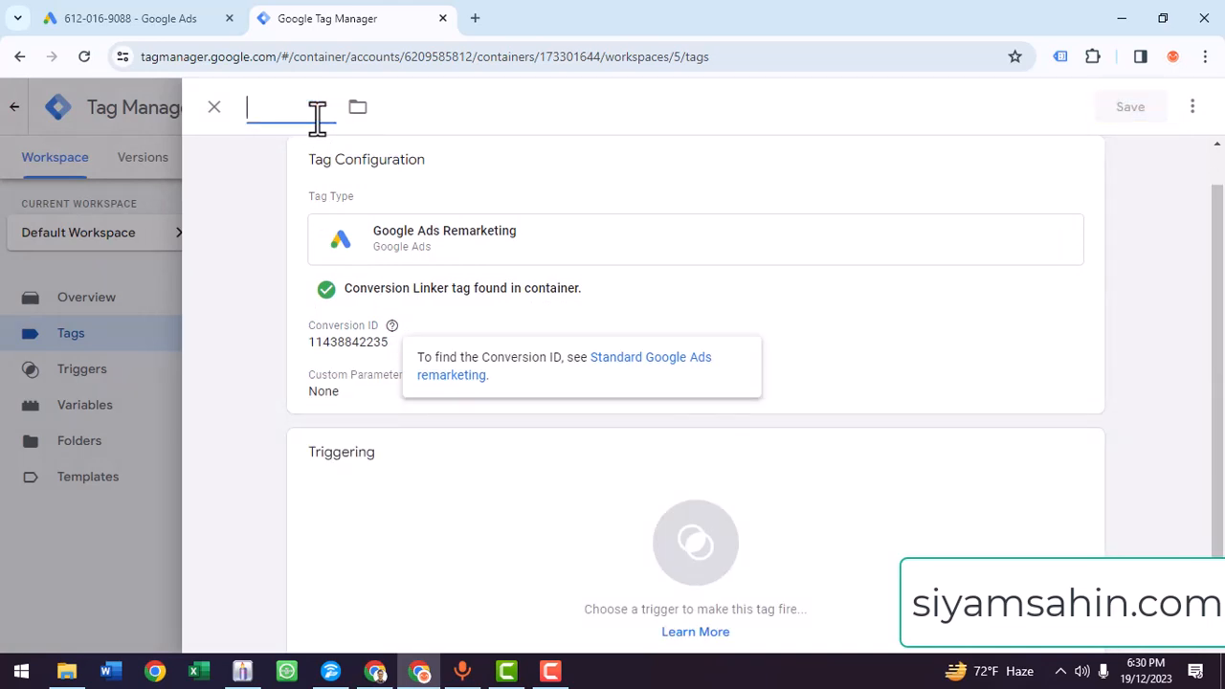
text(Google )
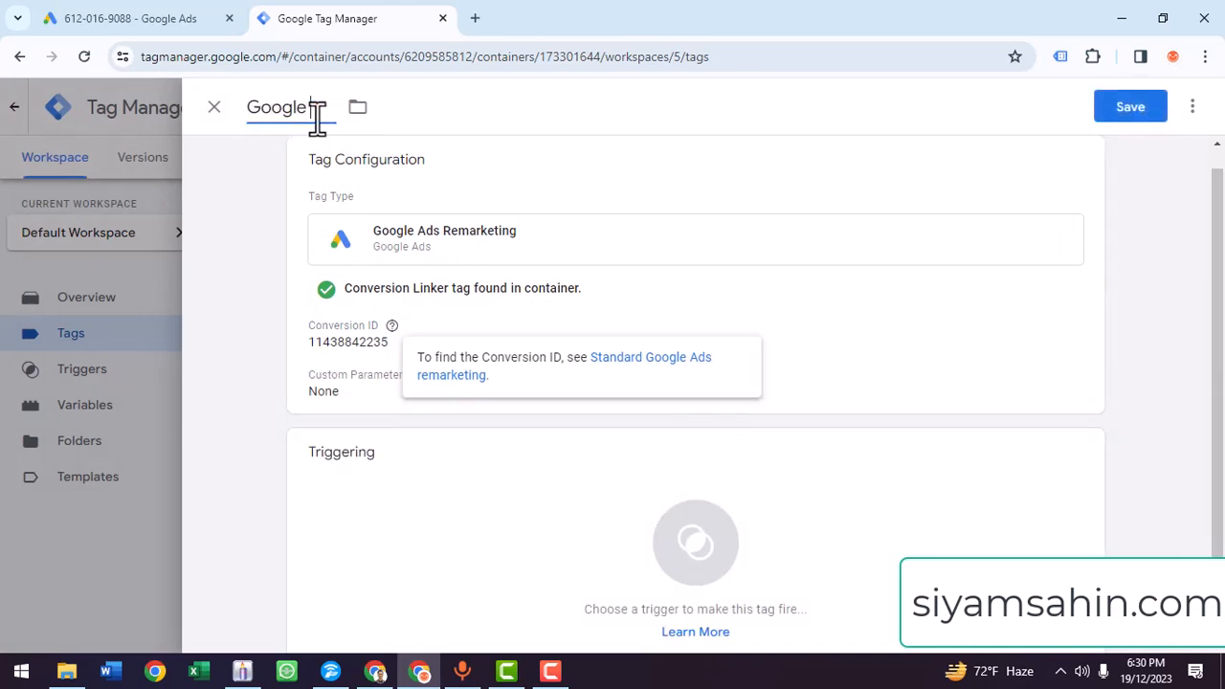
text(Ads Remark)
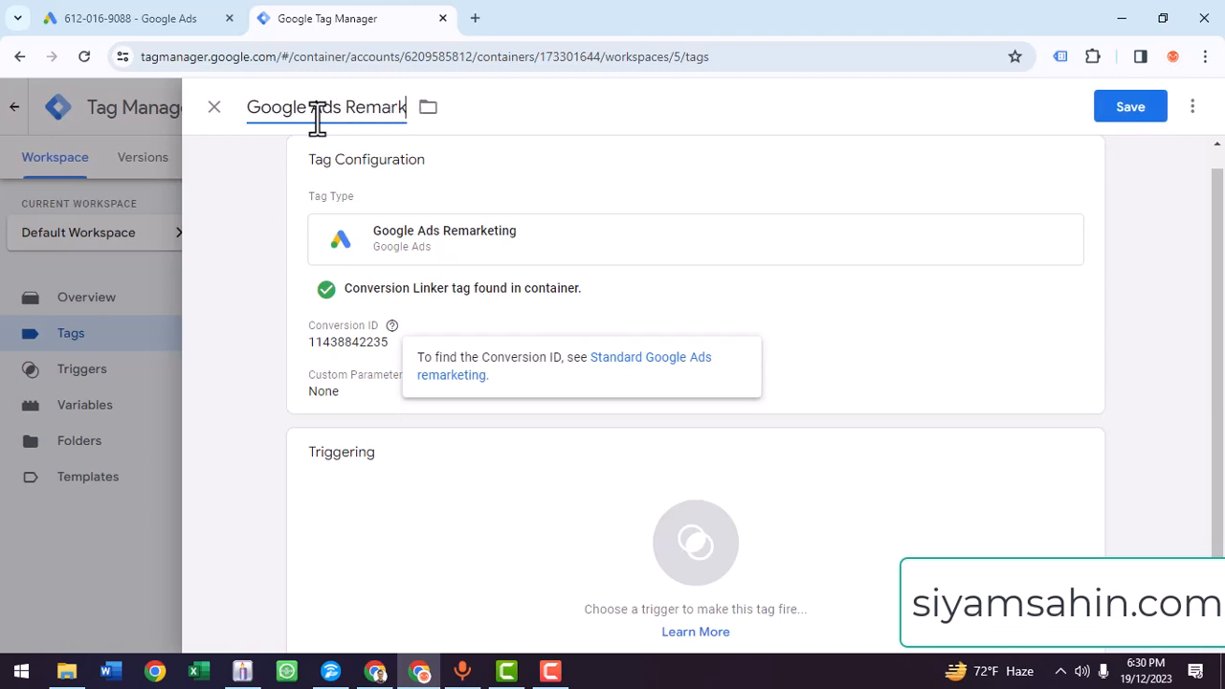
text(eting)
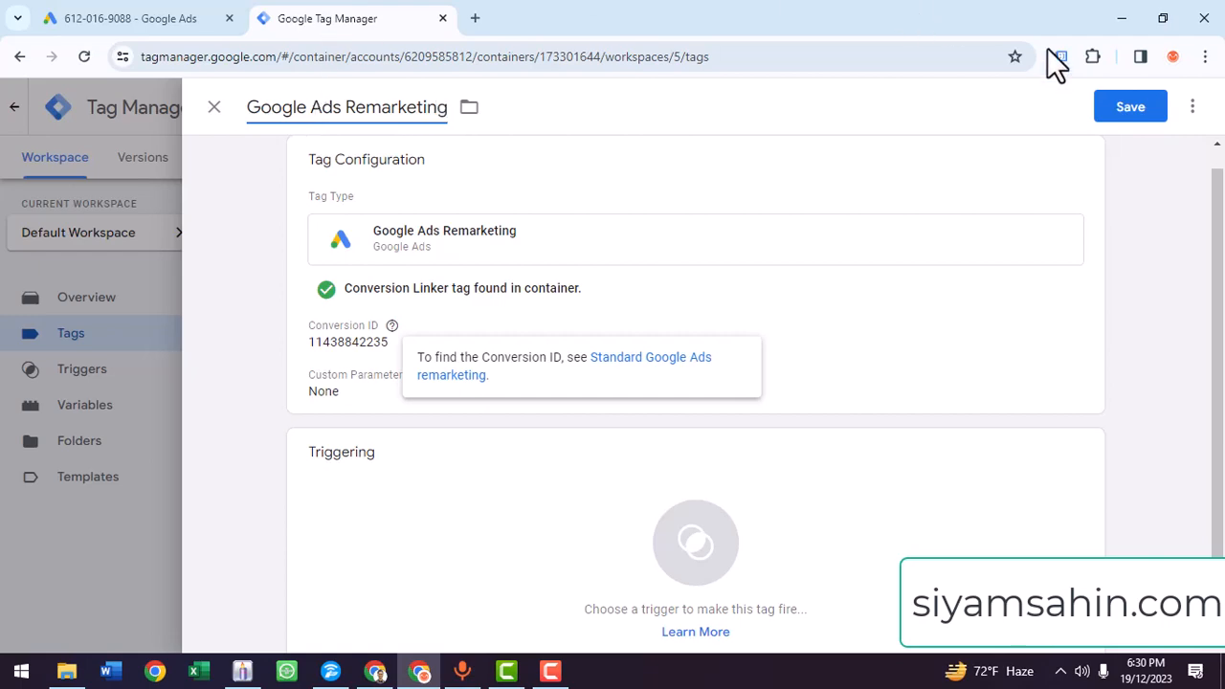
text( Tag)
- Add the All Pages trigger to the remarketing tag and save the tag
click(1127, 111)
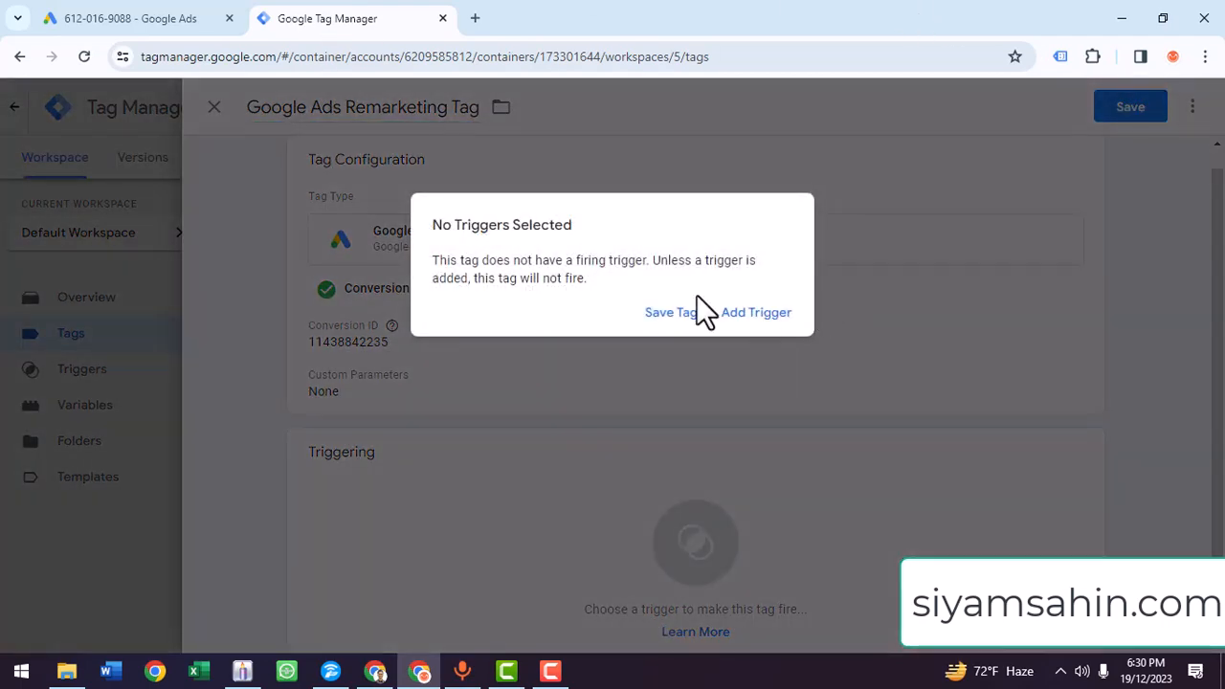
click(735, 315)
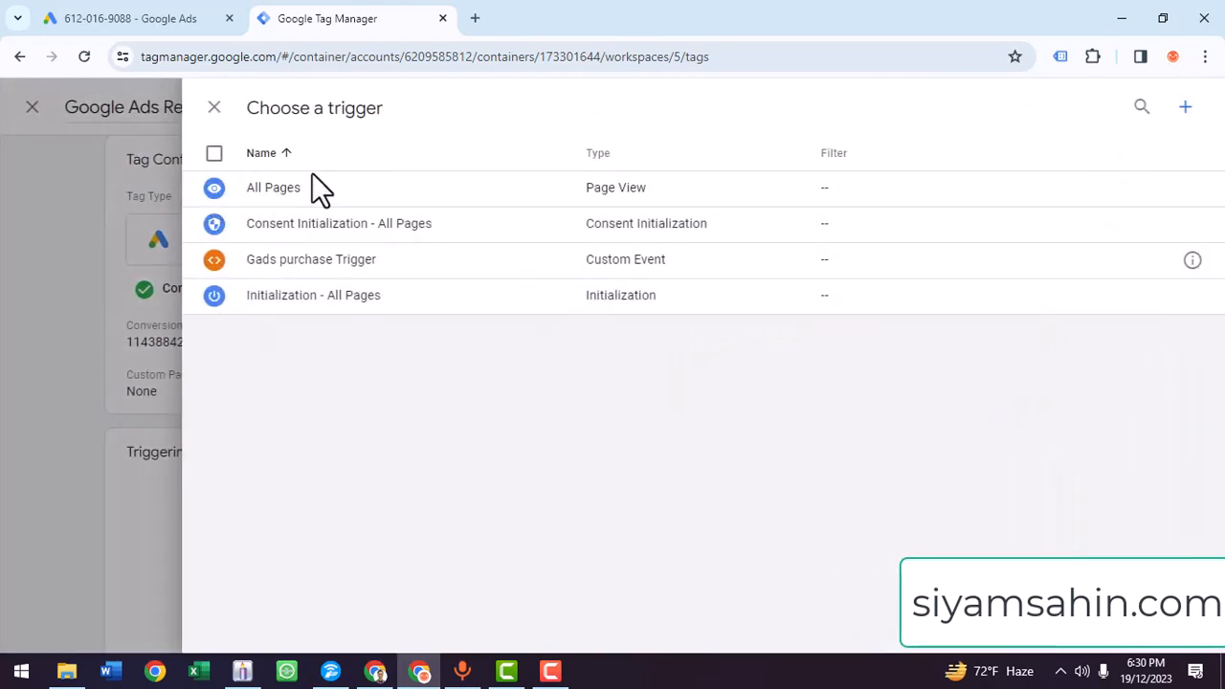
click(214, 189)
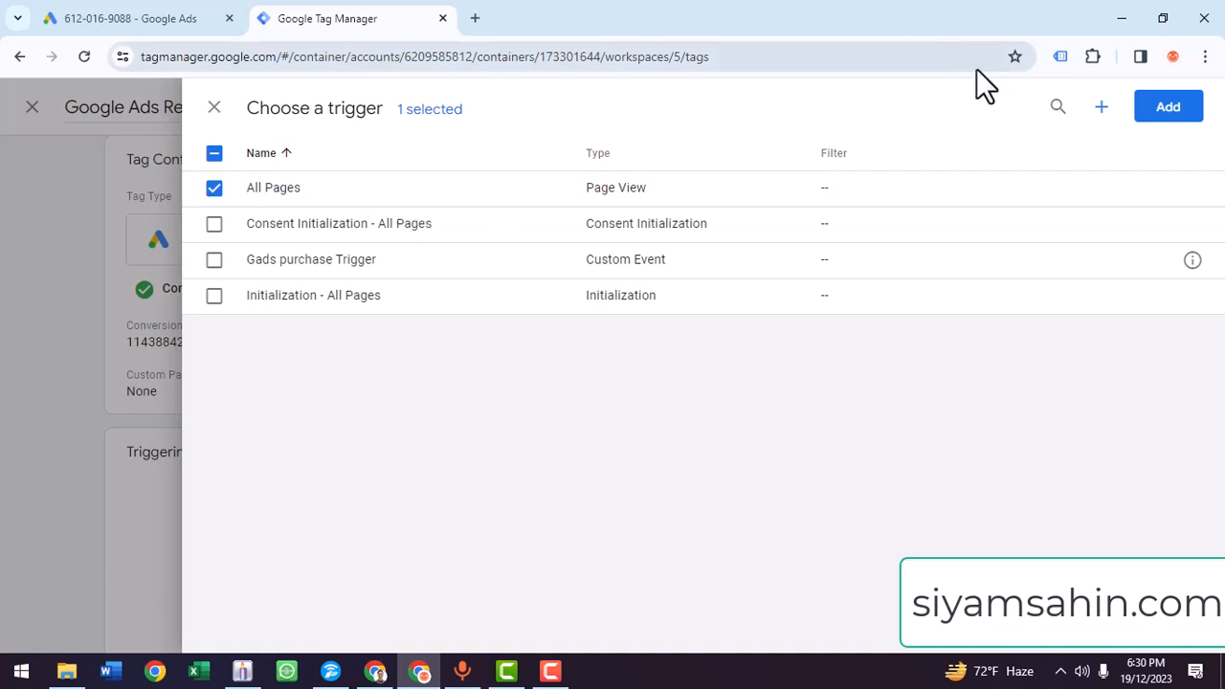
click(1167, 109)
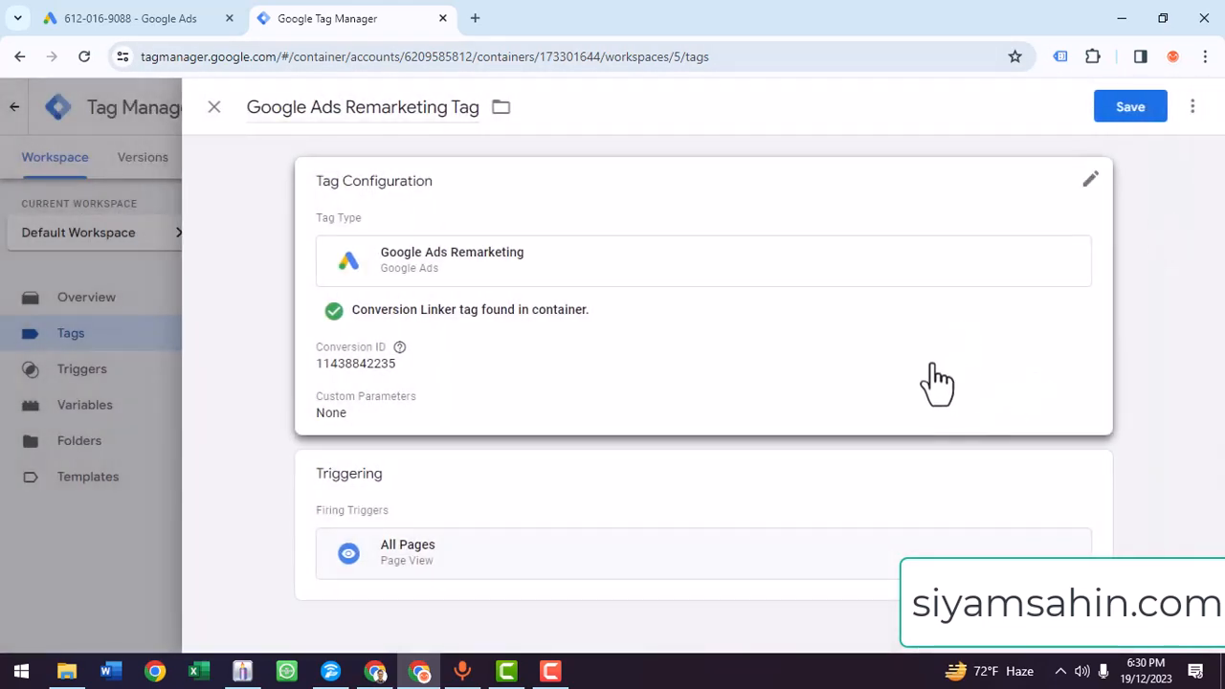
click(1146, 108)
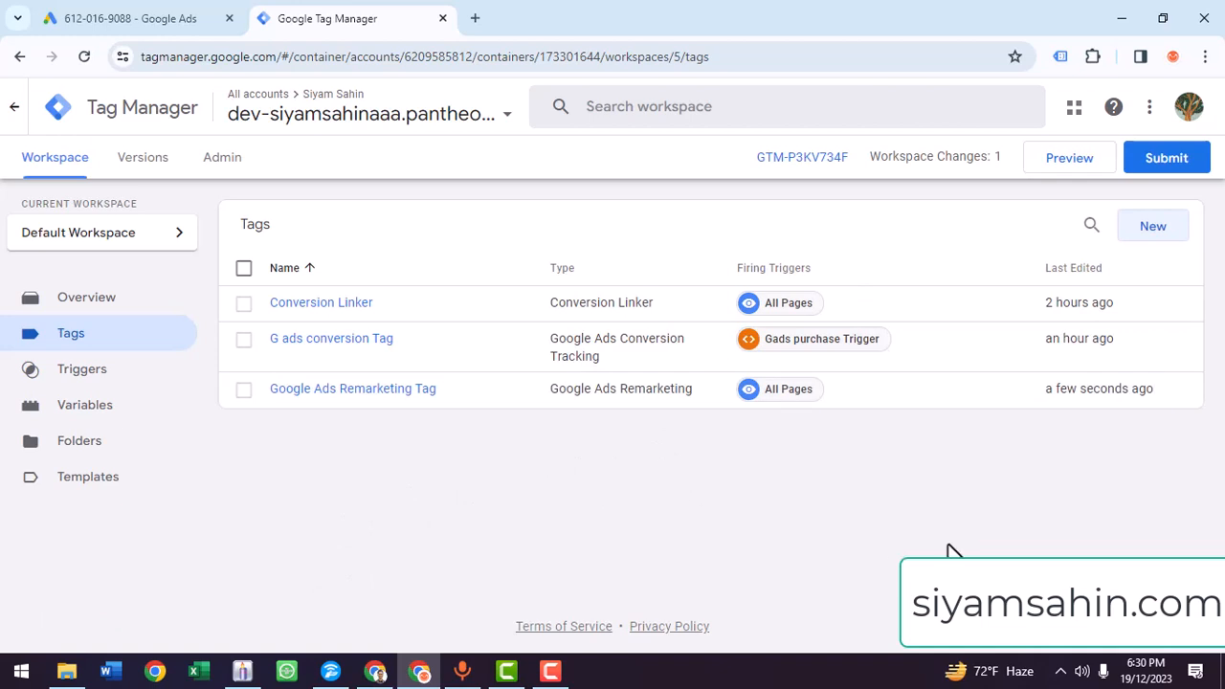
key(F10)
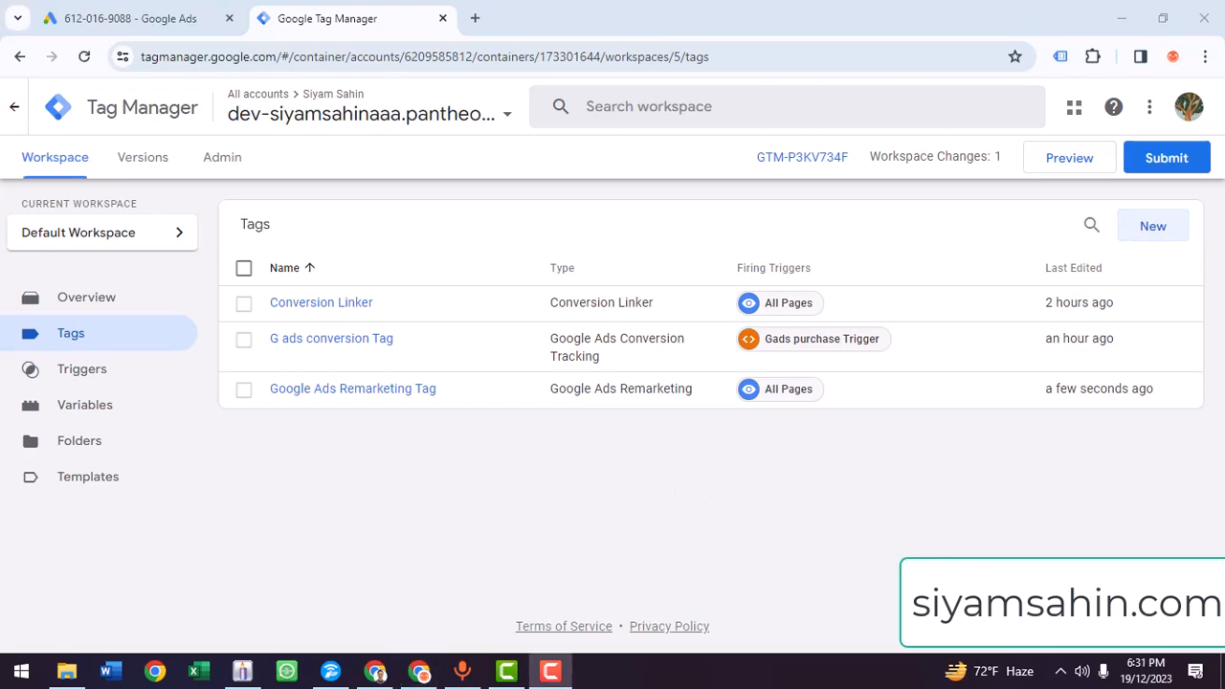
- Switch back to Google Ads and complete the Google Ads tag setup
click(186, 16)
scroll(249, 306, down, 2)
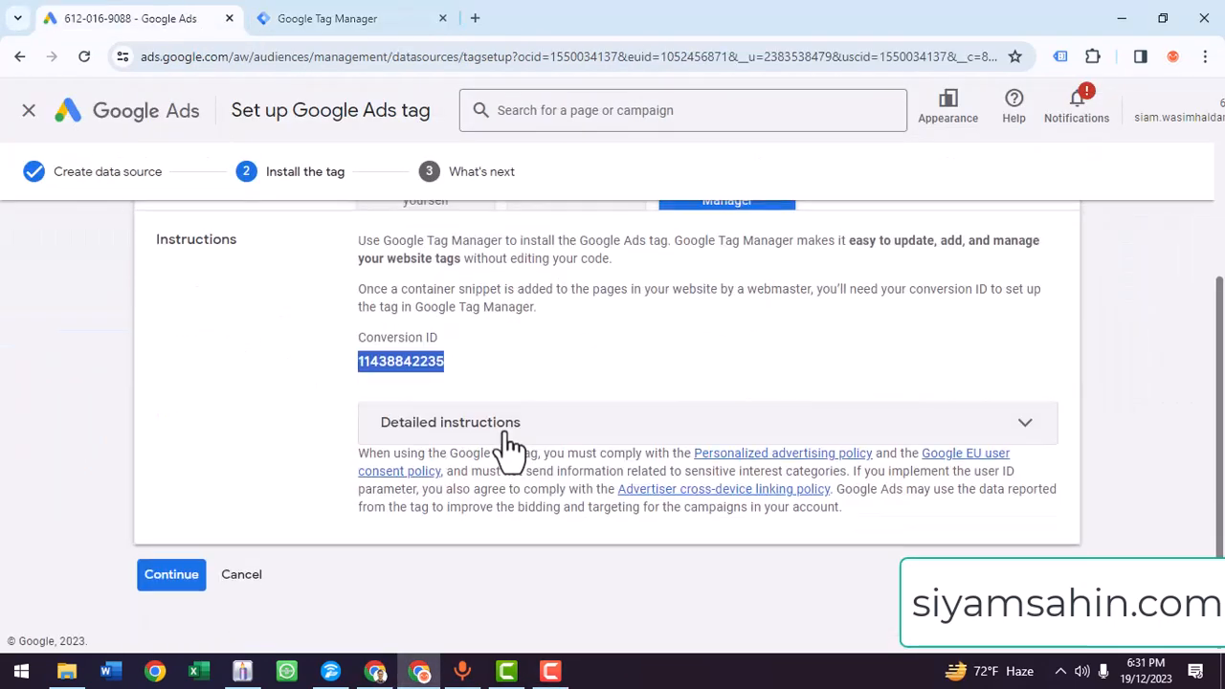
click(137, 574)
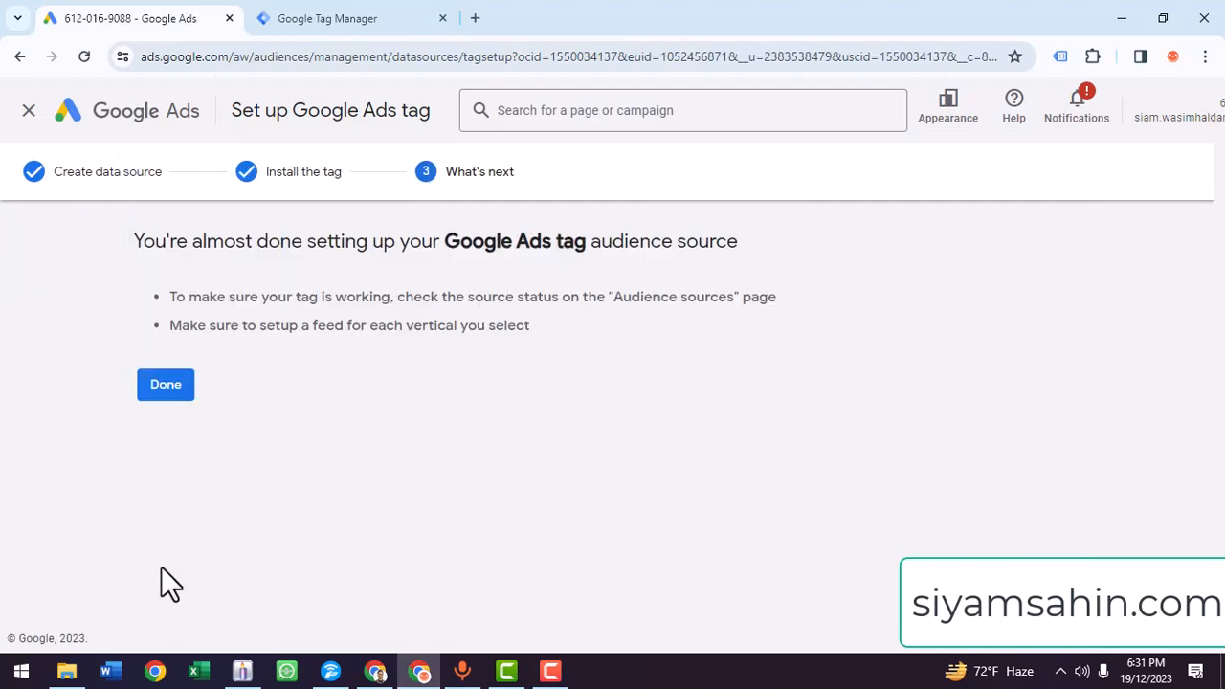
click(163, 389)
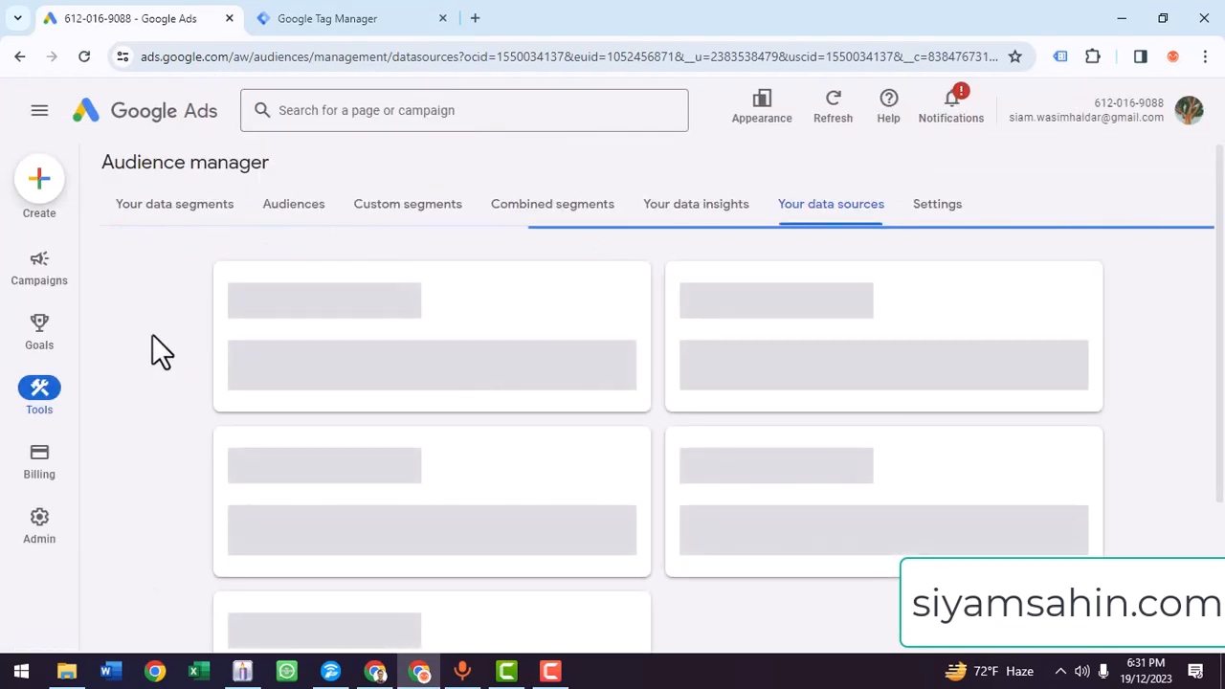
- Start a new website visitors segment among the data segments in Audience manager
click(183, 218)
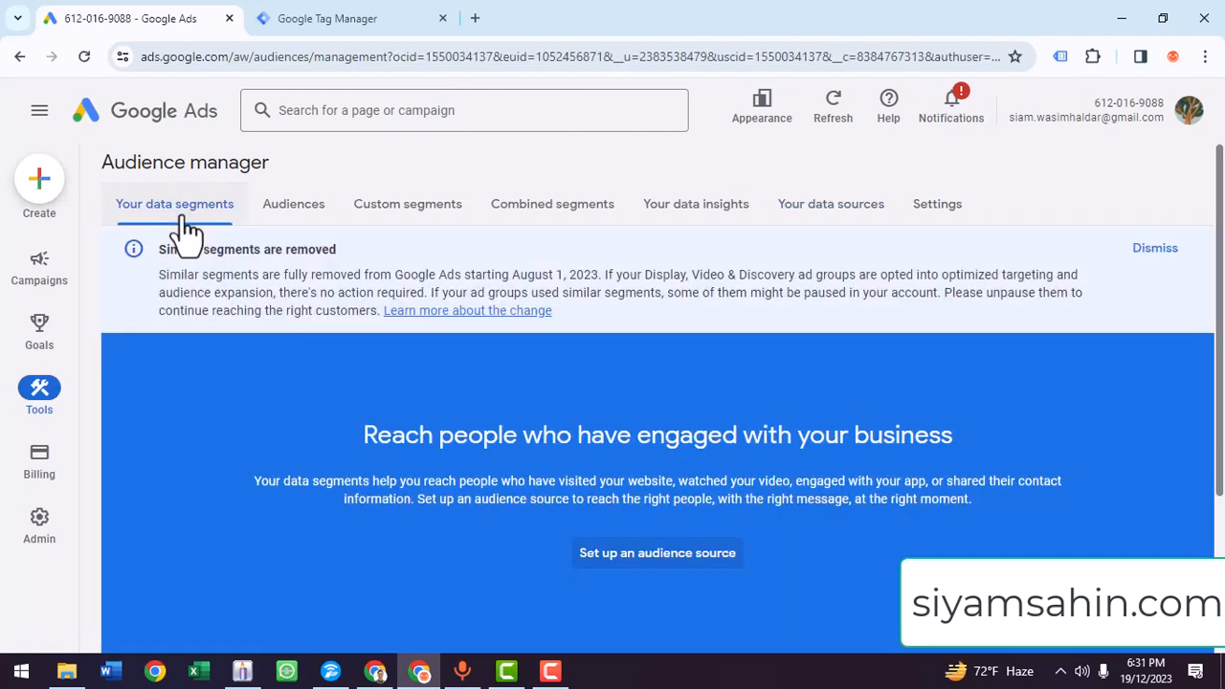
scroll(497, 364, down, 2)
scroll(622, 373, down, 1)
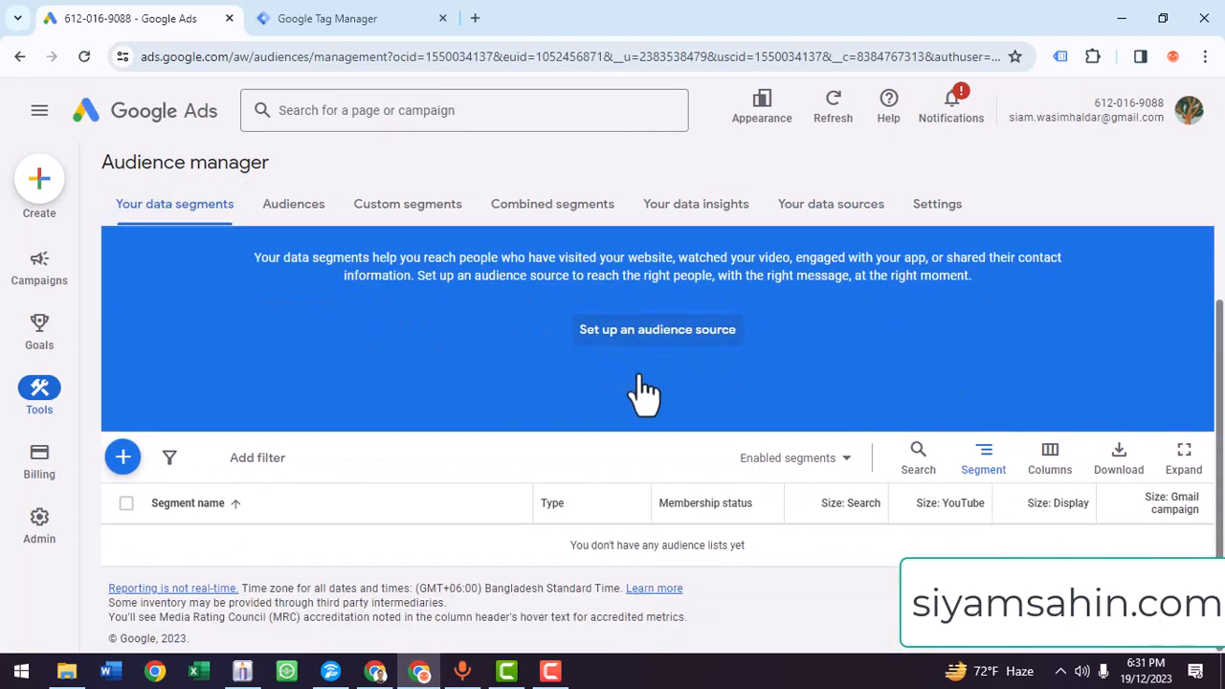
click(125, 459)
click(273, 177)
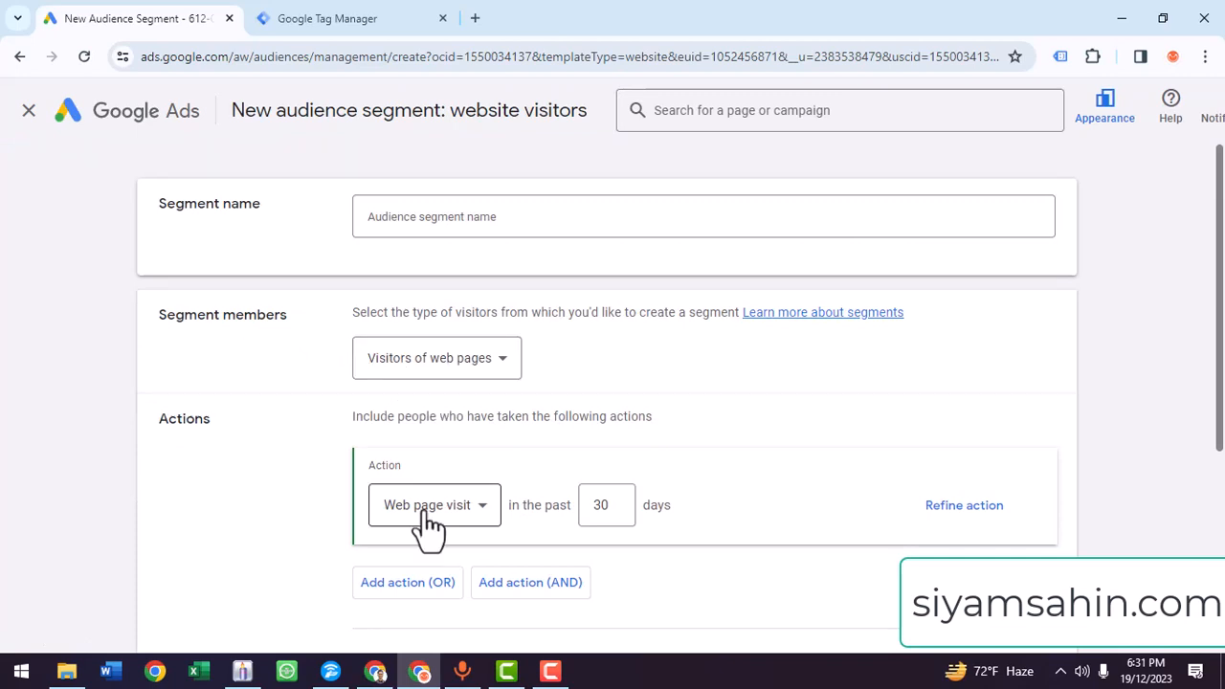
- Name the audience segment "Remarketing Campaign for Google Ads"
click(474, 512)
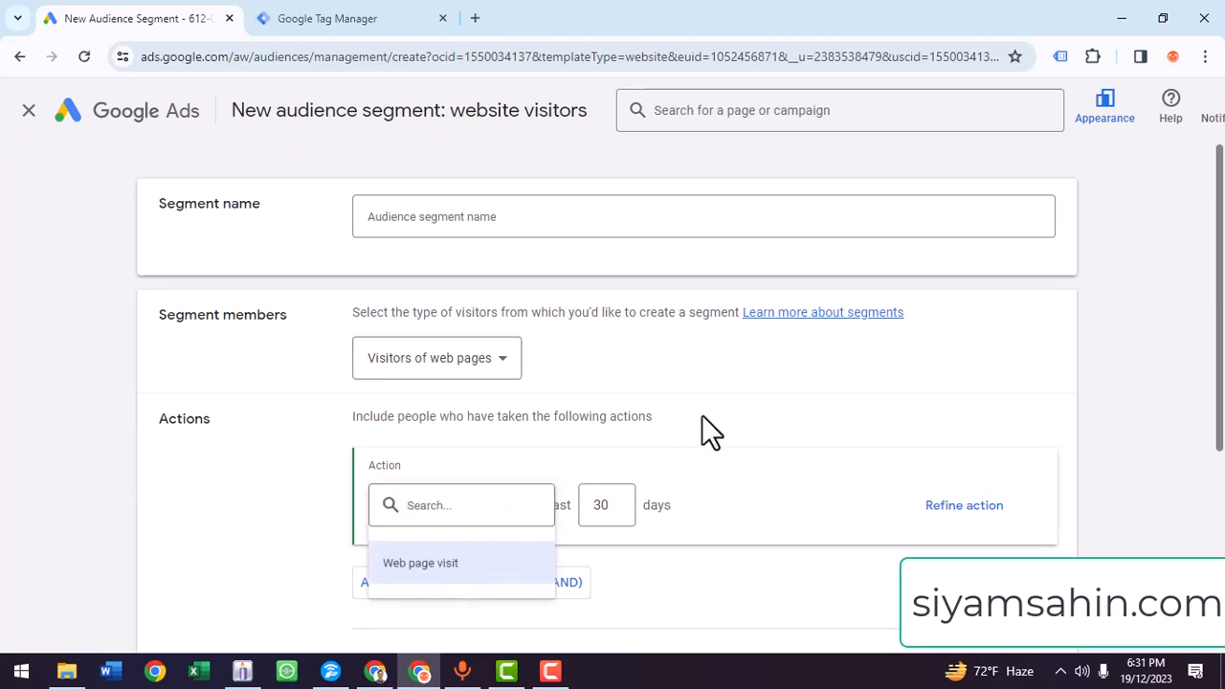
click(417, 223)
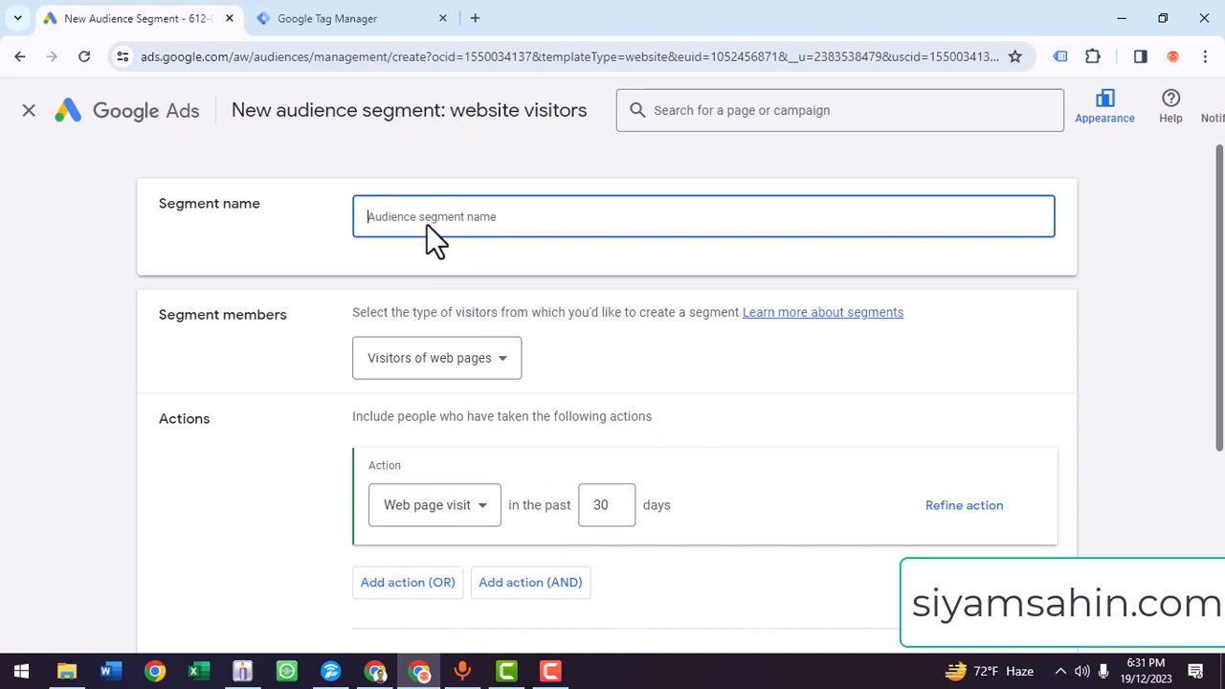
text(Remar)
text(keting Campain g)
key(BackSpace)
key(BackSpace)
text(gn for gd)
key(BackSpace)
key(BackSpace)
text(Goo)
key(BackSpace)
text(ole)
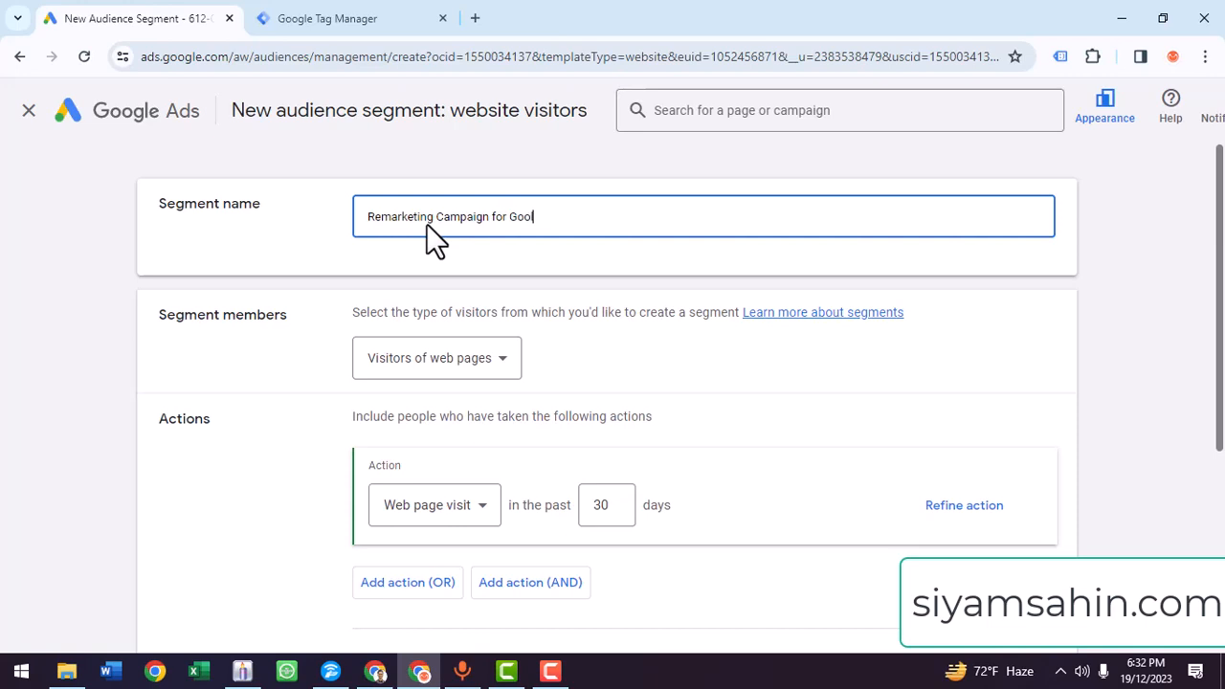
key(BackSpace)
key(BackSpace)
text(gle AFs)
key(BackSpace)
key(BackSpace)
text(ds)
- Set the web page visit period to the past 90 days and create the segment
scroll(405, 284, down, 3)
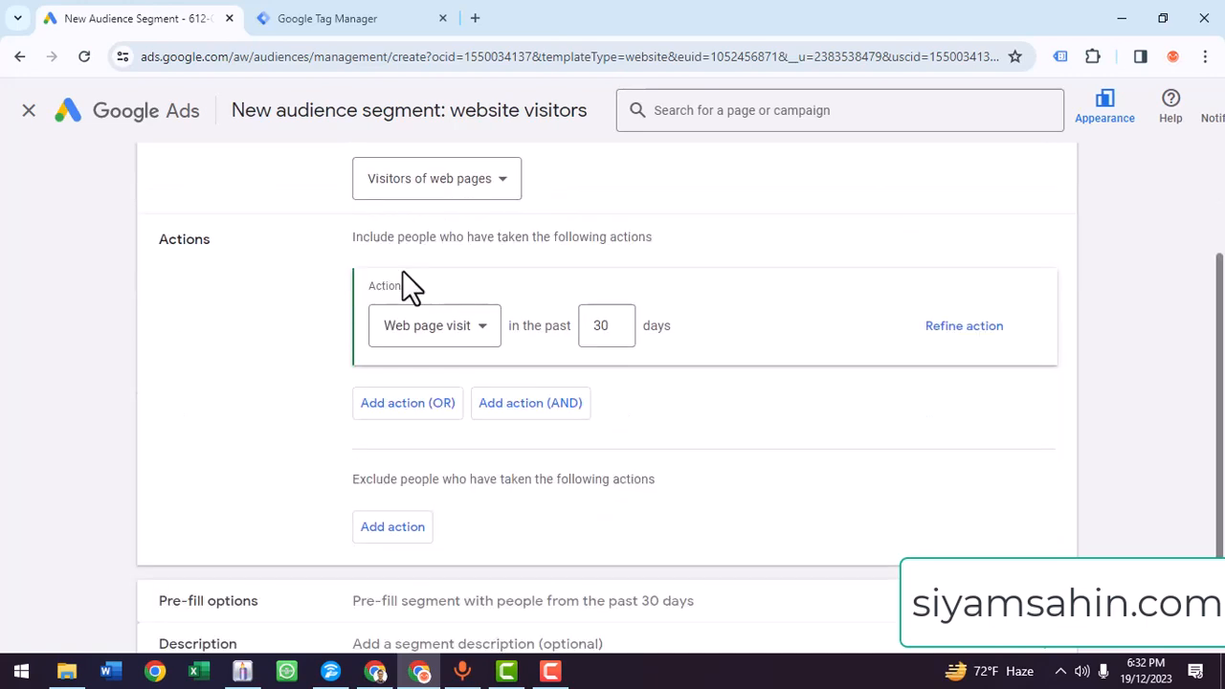
scroll(427, 333, up, 2)
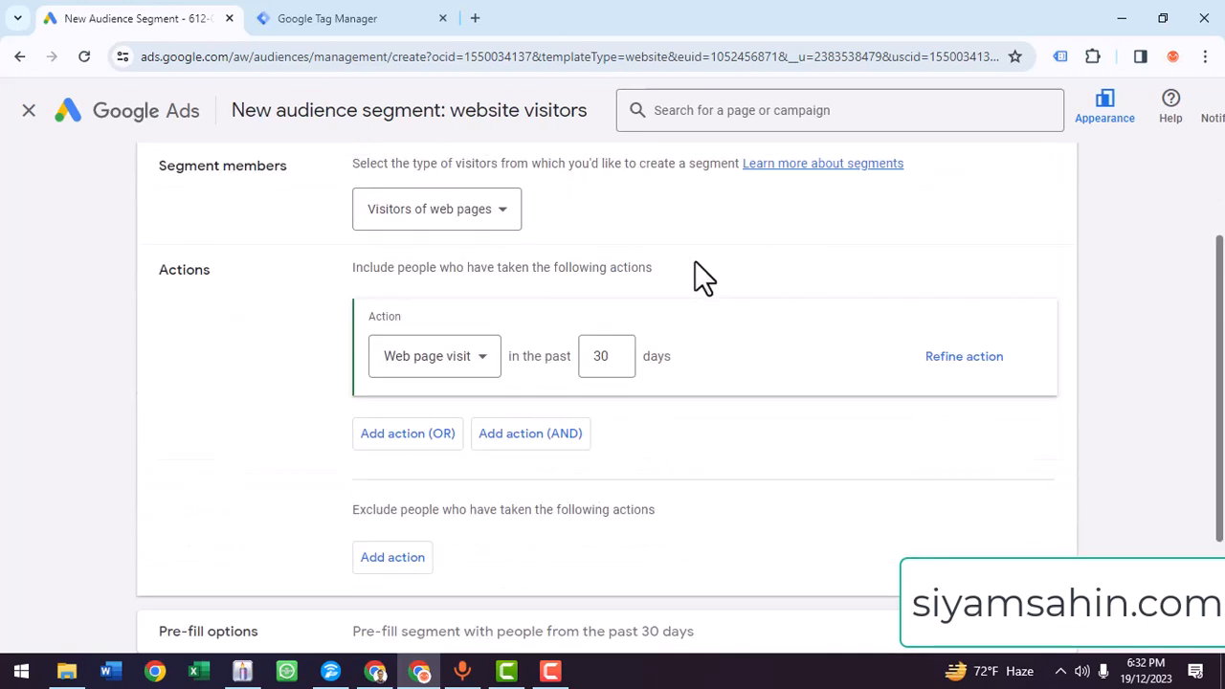
click(607, 356)
key(BackSpace)
key(BackSpace)
text(90)
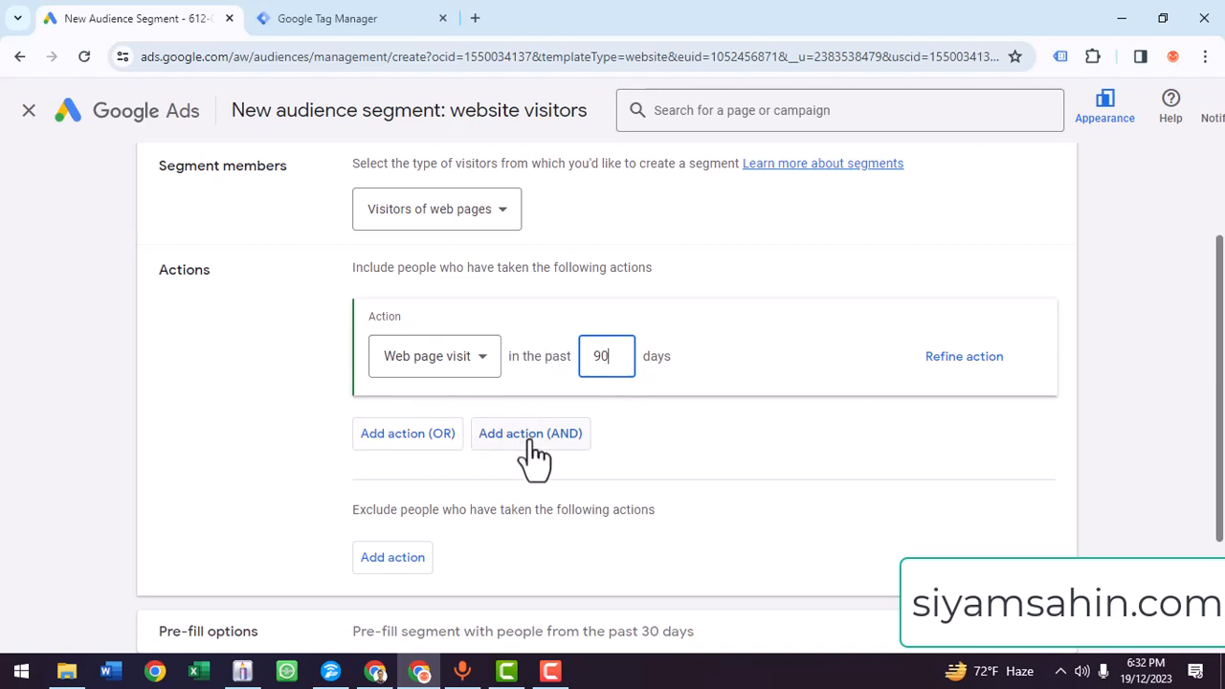
scroll(535, 458, down, 2)
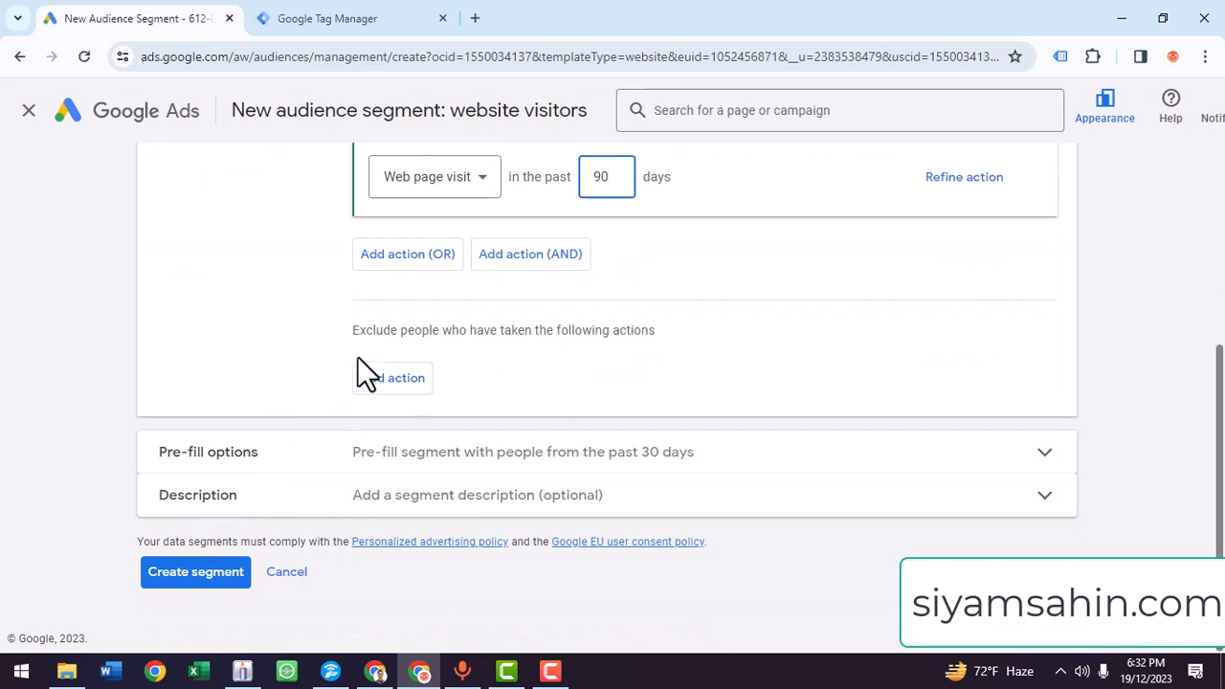
click(206, 577)
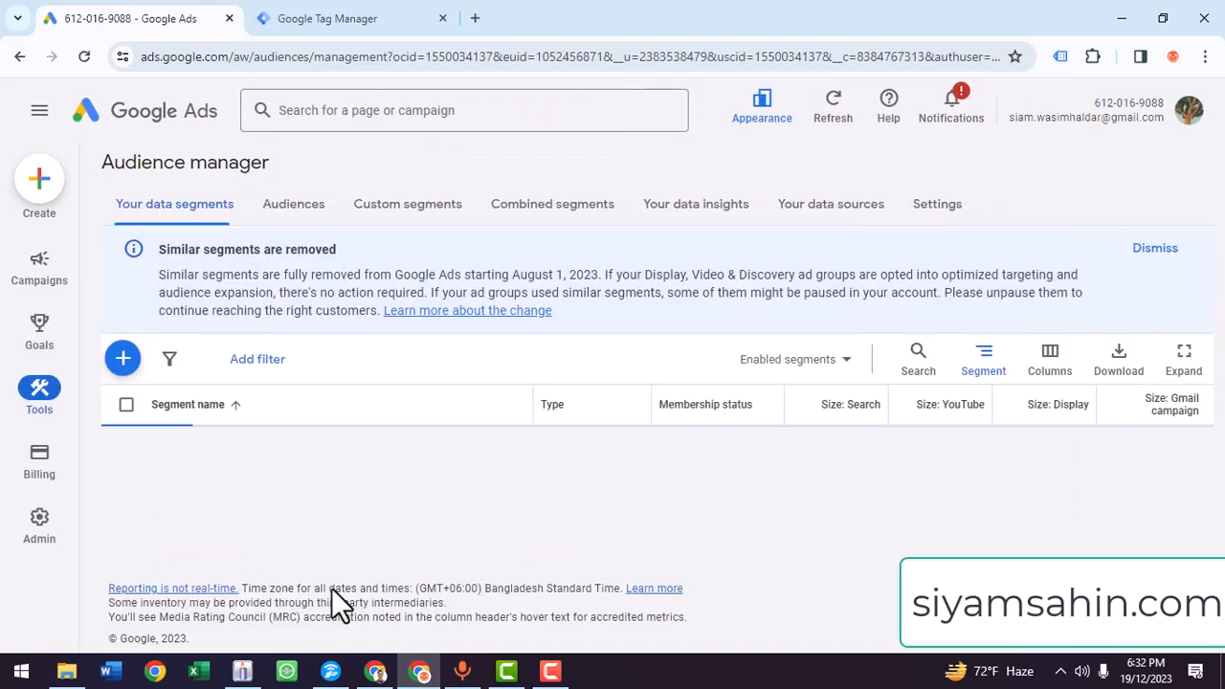
- Start creating a new campaign and bring up the campaign objective choices
click(39, 196)
click(101, 191)
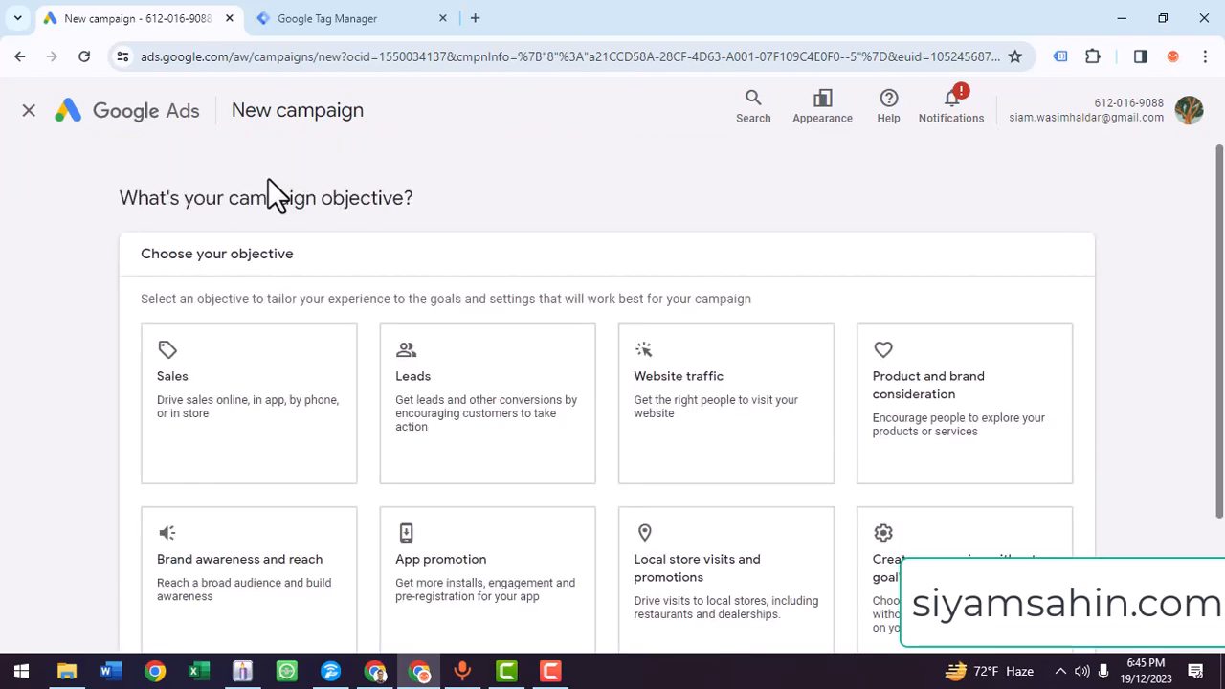
scroll(1000, 459, down, 1)
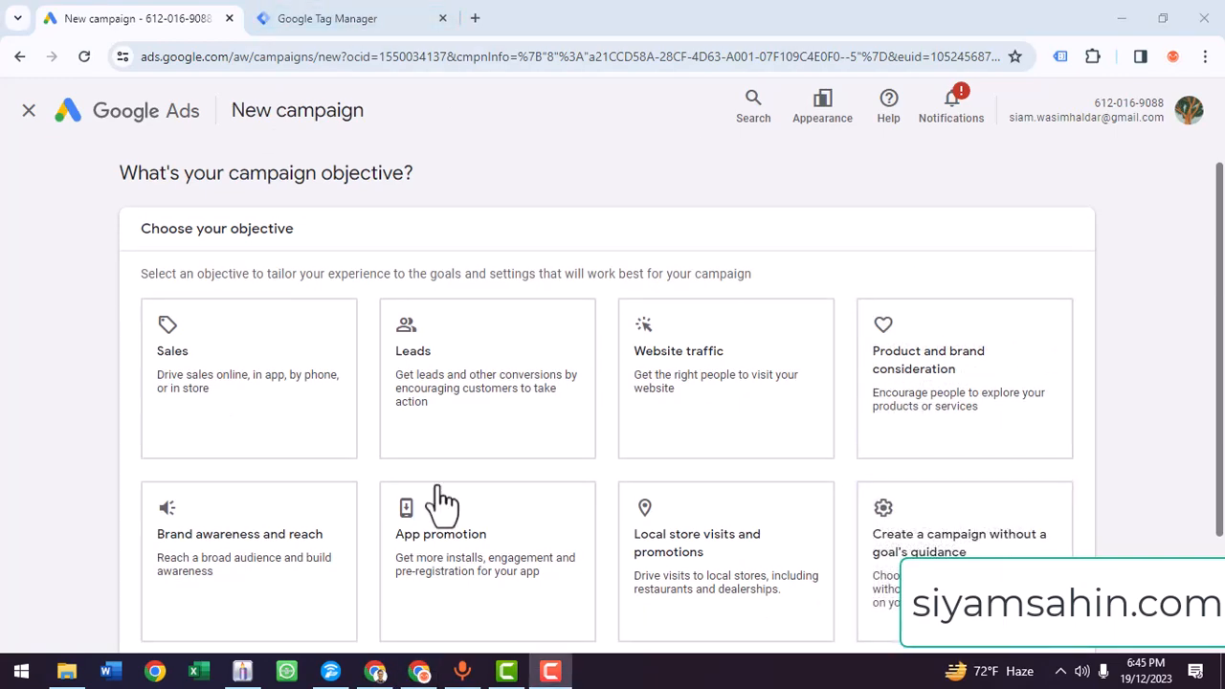
- Set the campaign objective to Sales with the Purchases conversion goal and choose the Video campaign type, continuing to the campaign settings
click(324, 407)
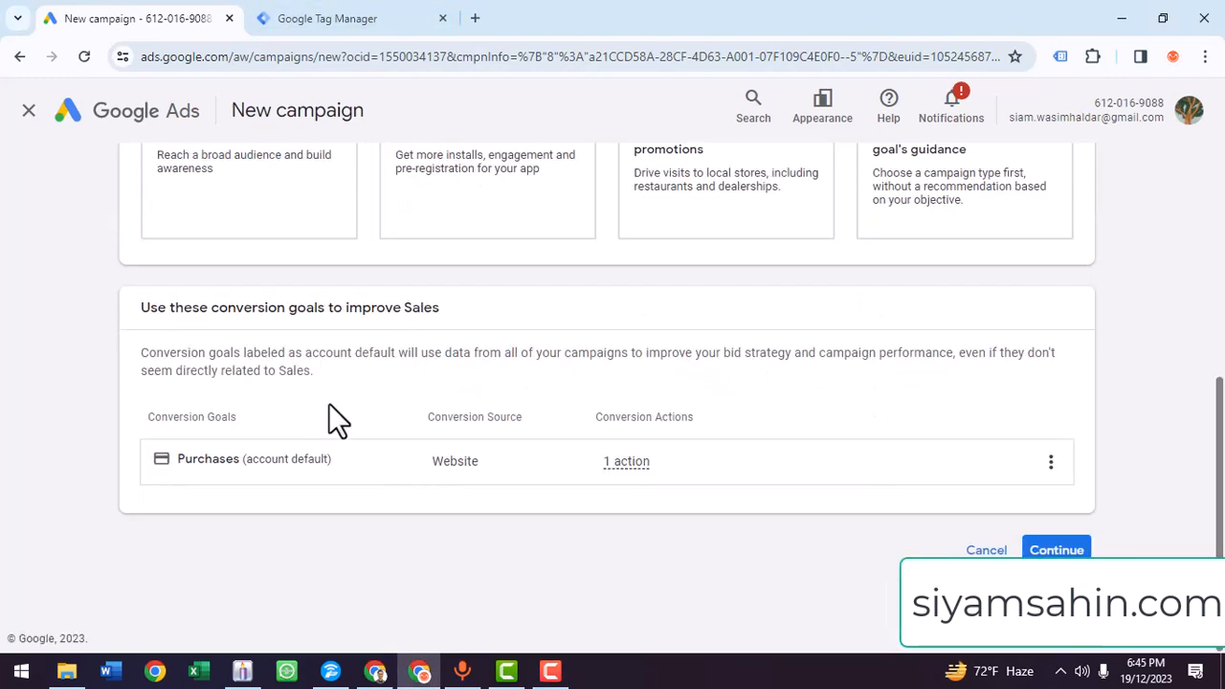
click(1056, 549)
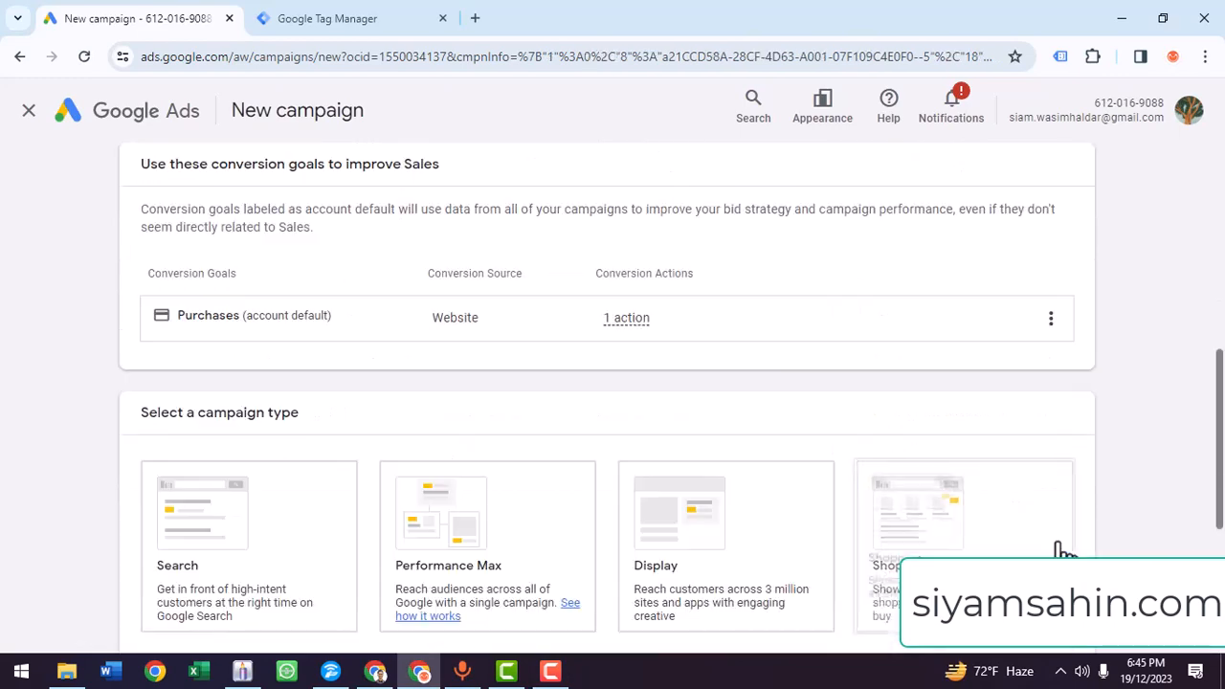
click(246, 500)
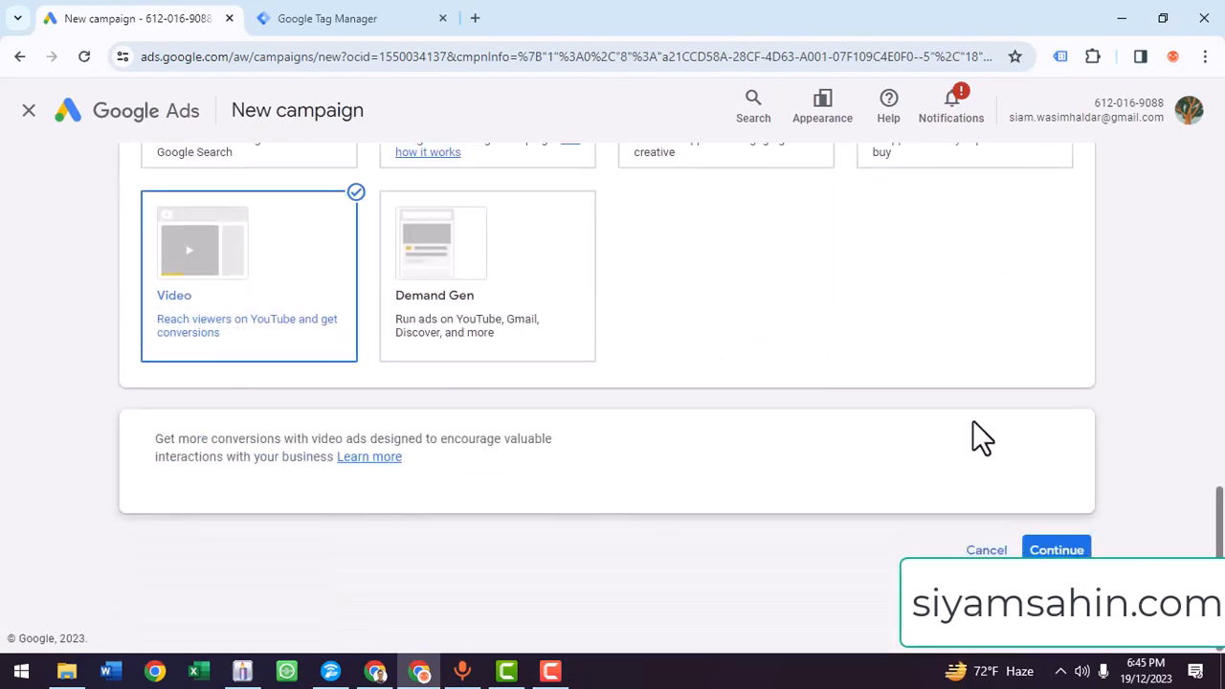
click(1045, 547)
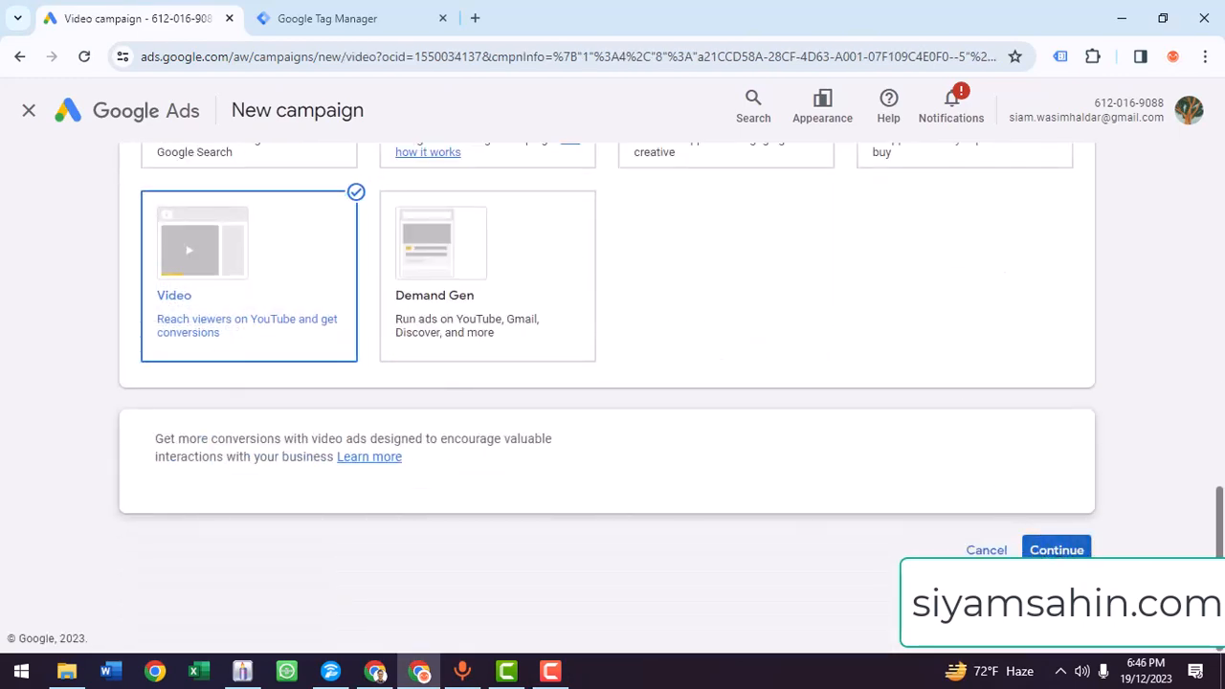
key(F10)
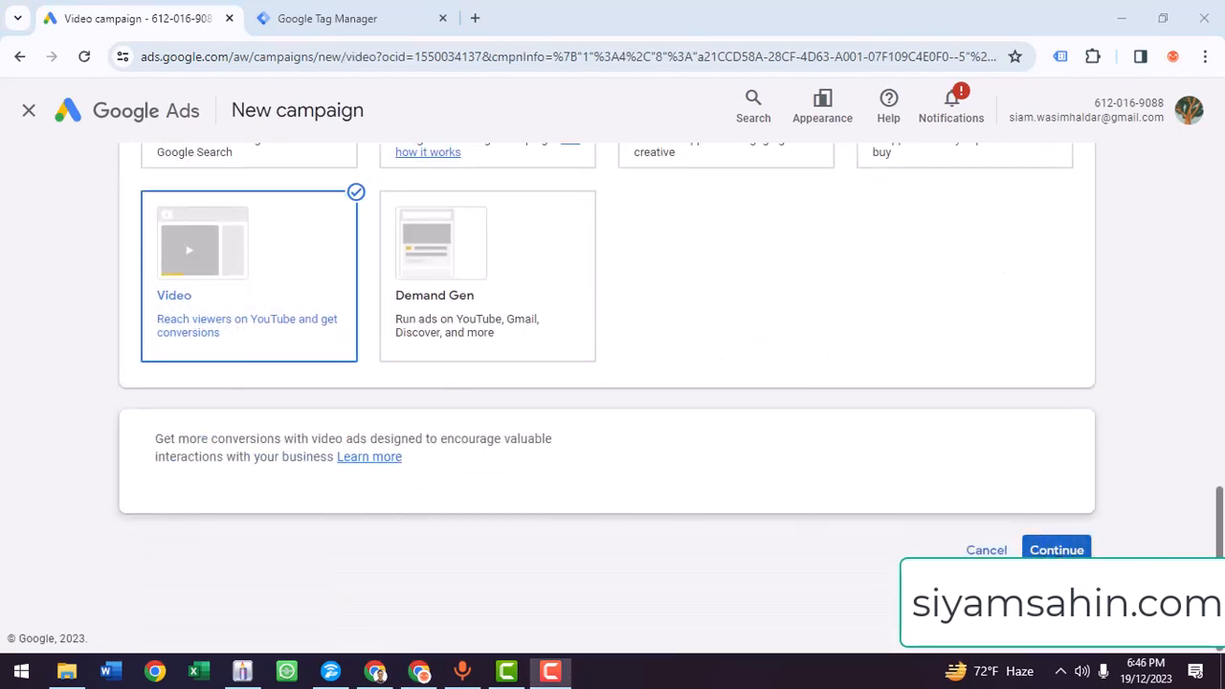
click(1066, 547)
- Add English as the customer language for the video campaign
scroll(219, 470, down, 4)
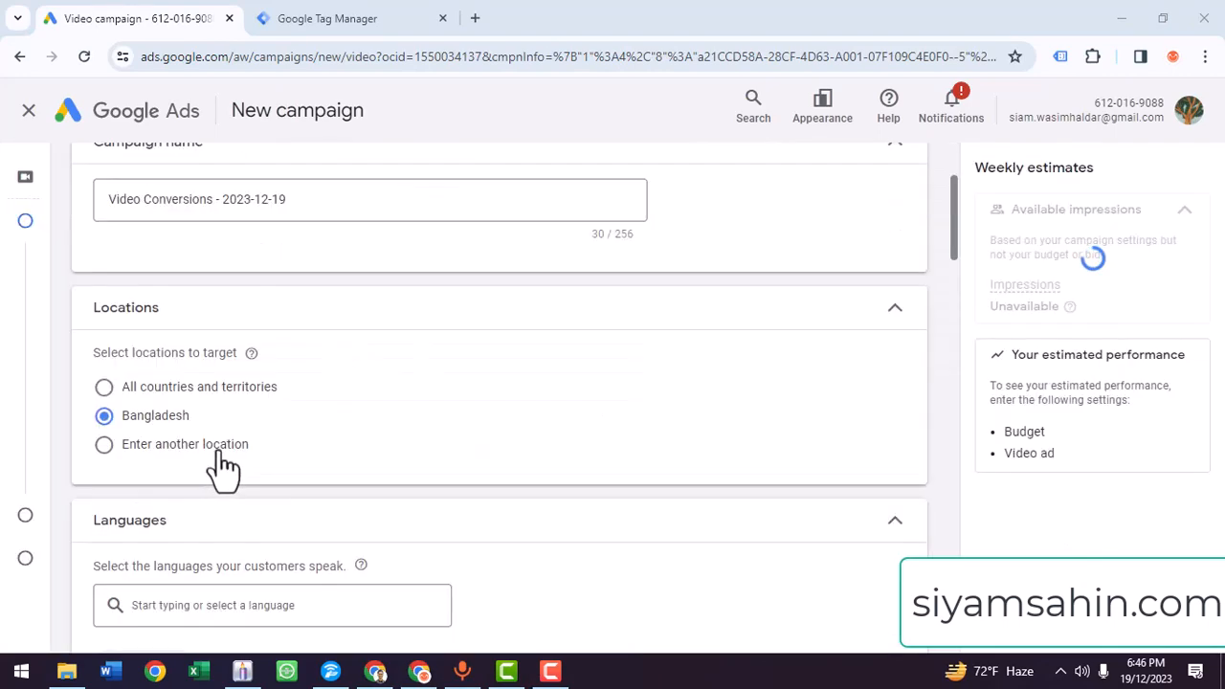
scroll(211, 478, down, 3)
scroll(268, 252, up, 2)
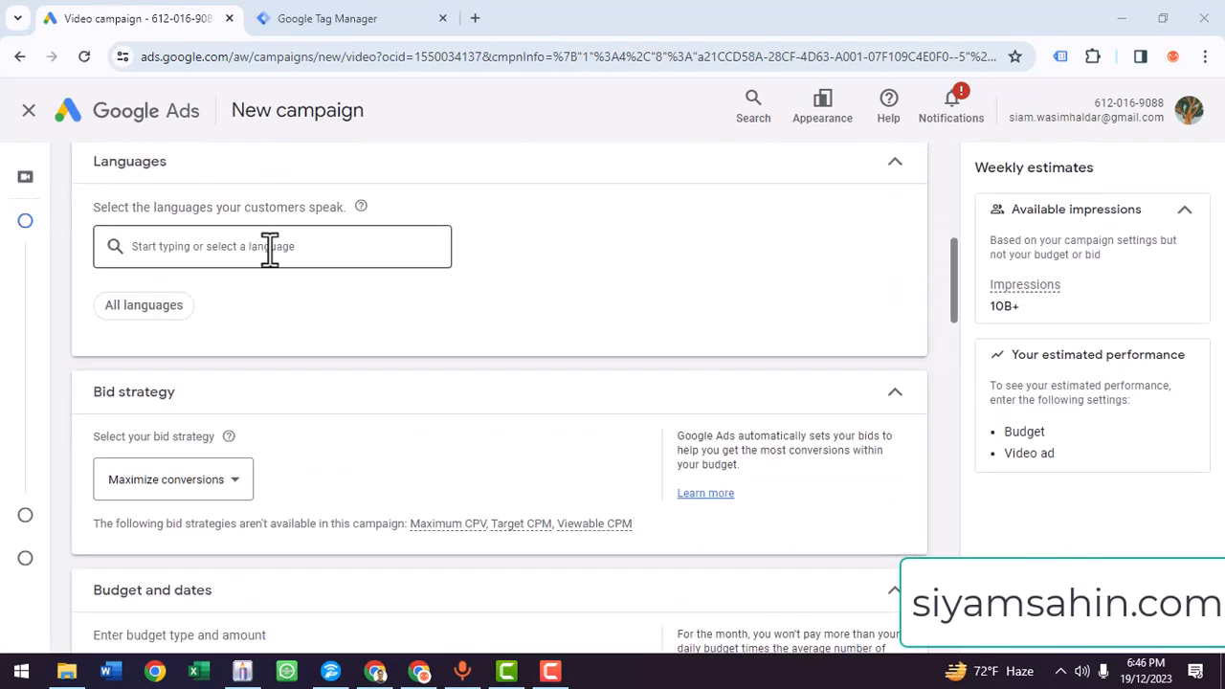
click(235, 335)
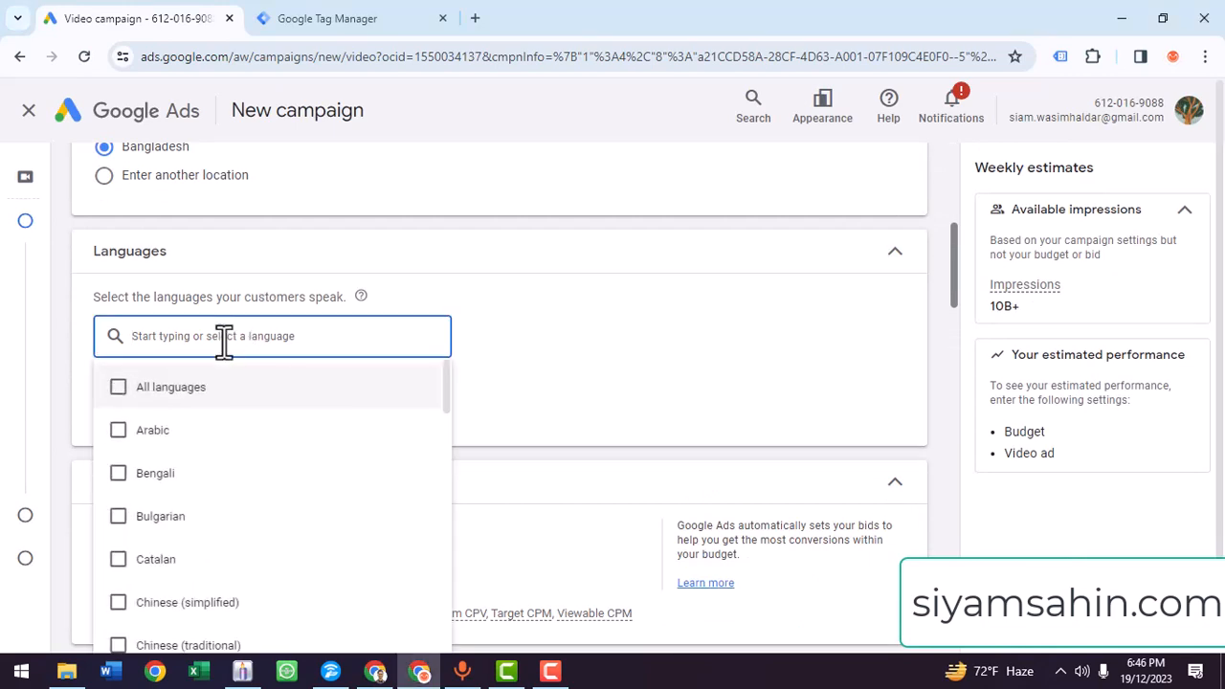
text(Eng)
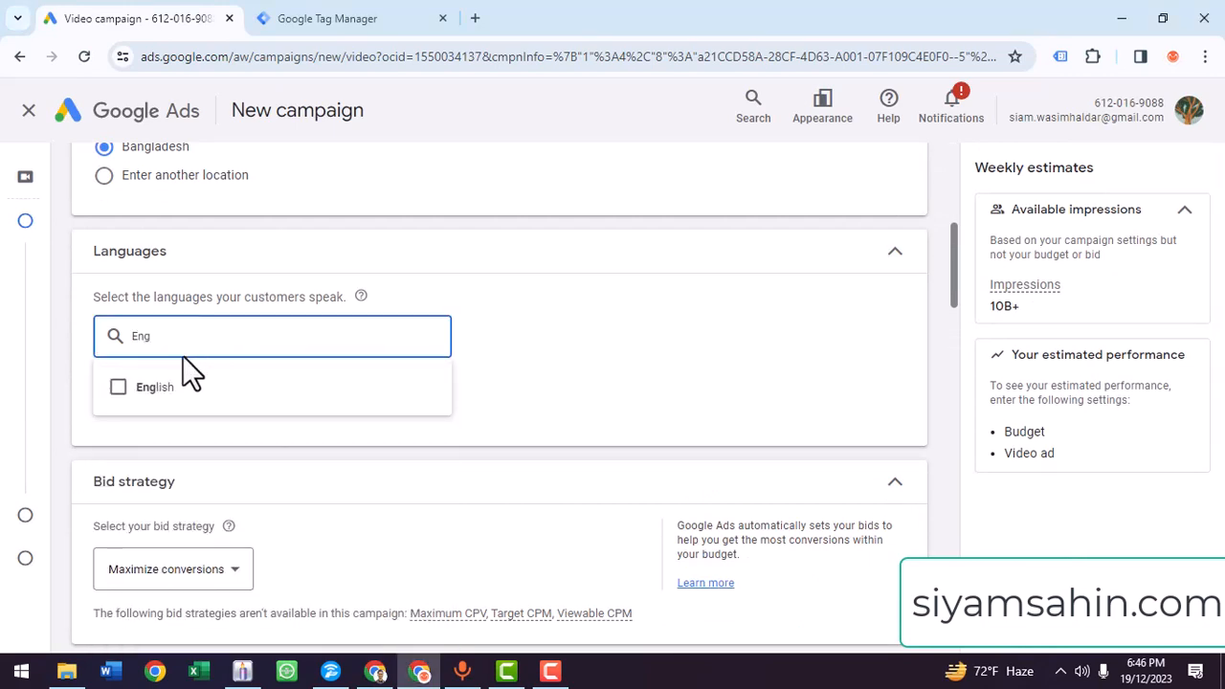
click(118, 388)
click(768, 268)
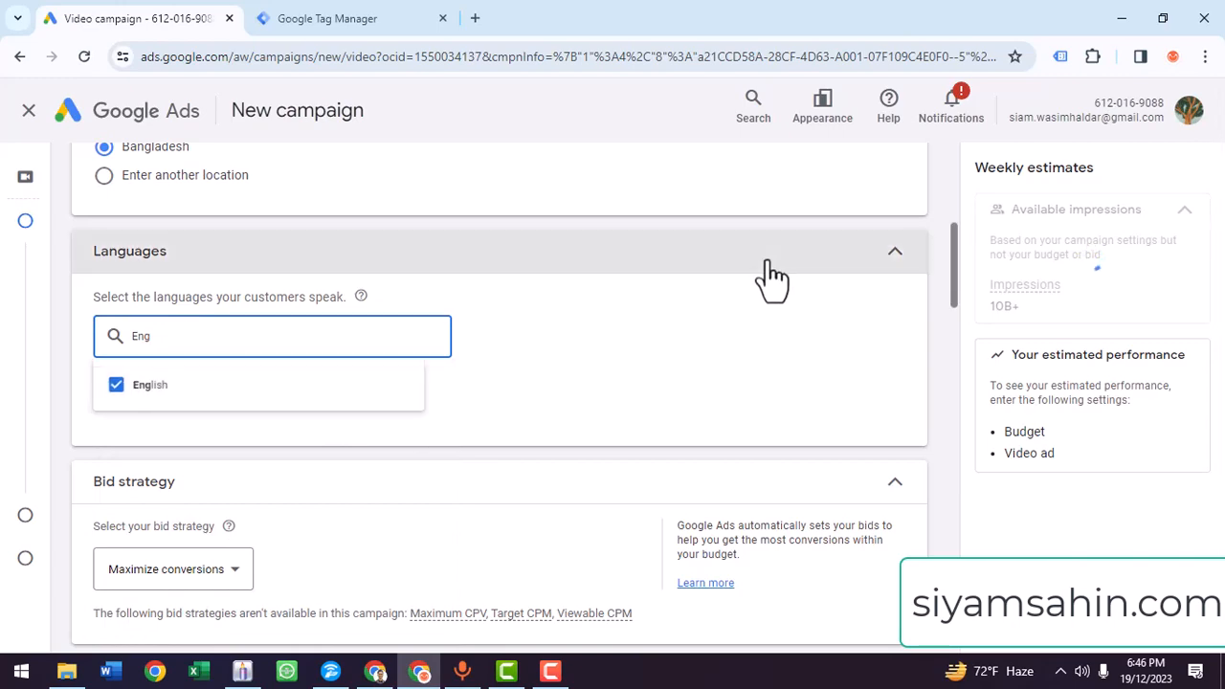
- Set the campaign's daily budget to $50
scroll(325, 402, down, 2)
click(293, 427)
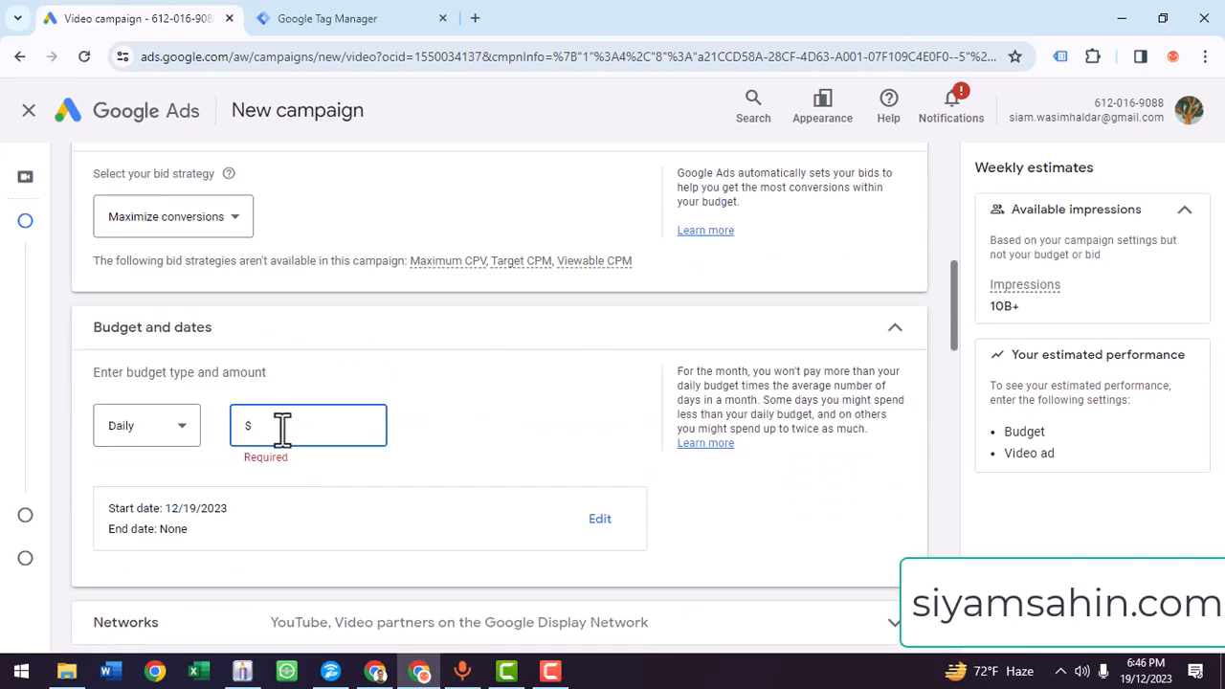
text(50)
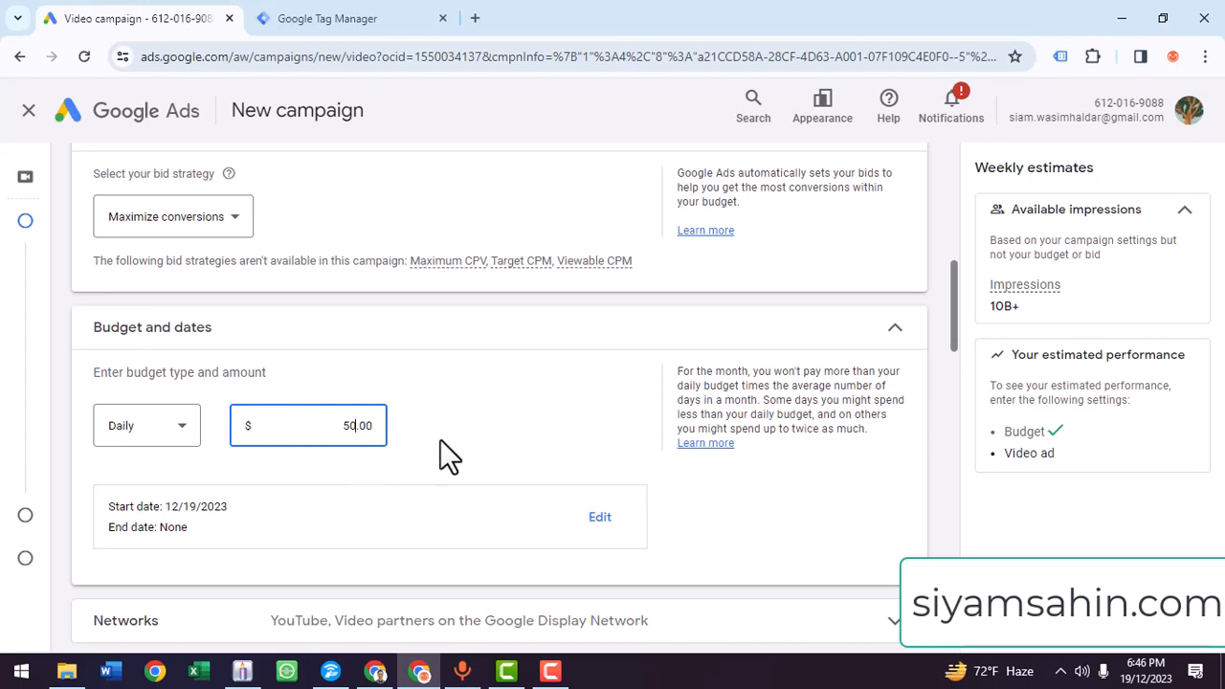
- Start a new audience for the ad group and name it "Remarketing Audience", correcting the spelling of the name
scroll(450, 457, down, 3)
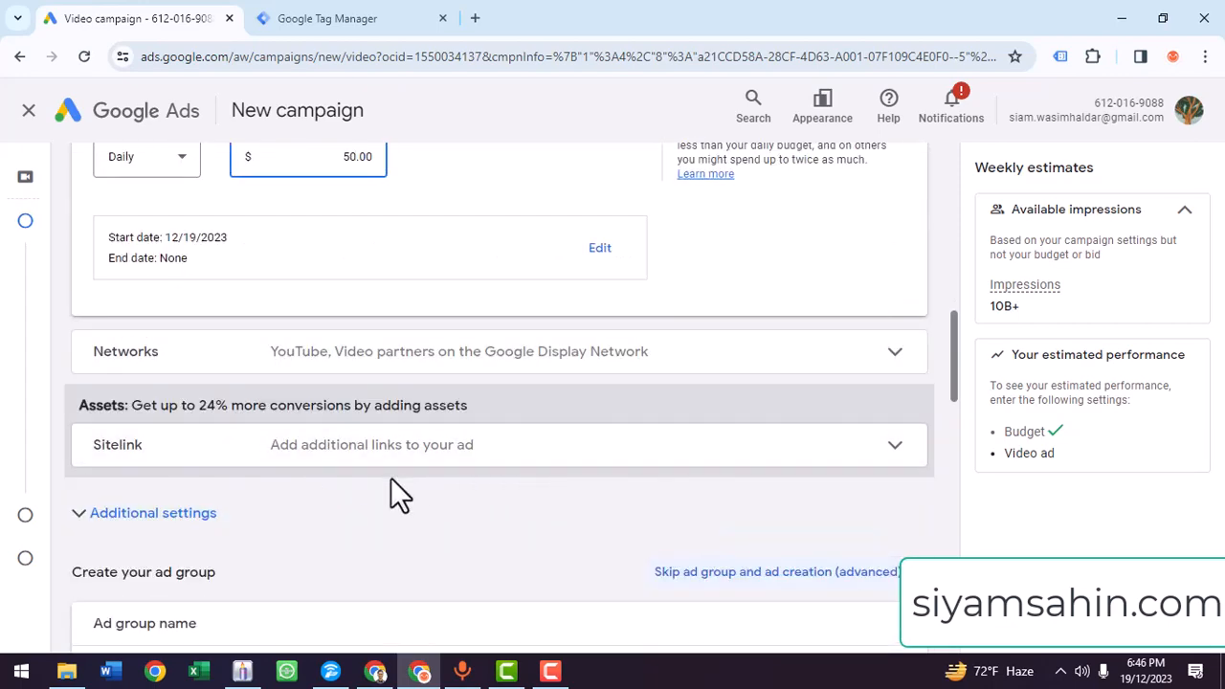
scroll(446, 421, down, 3)
scroll(239, 541, down, 3)
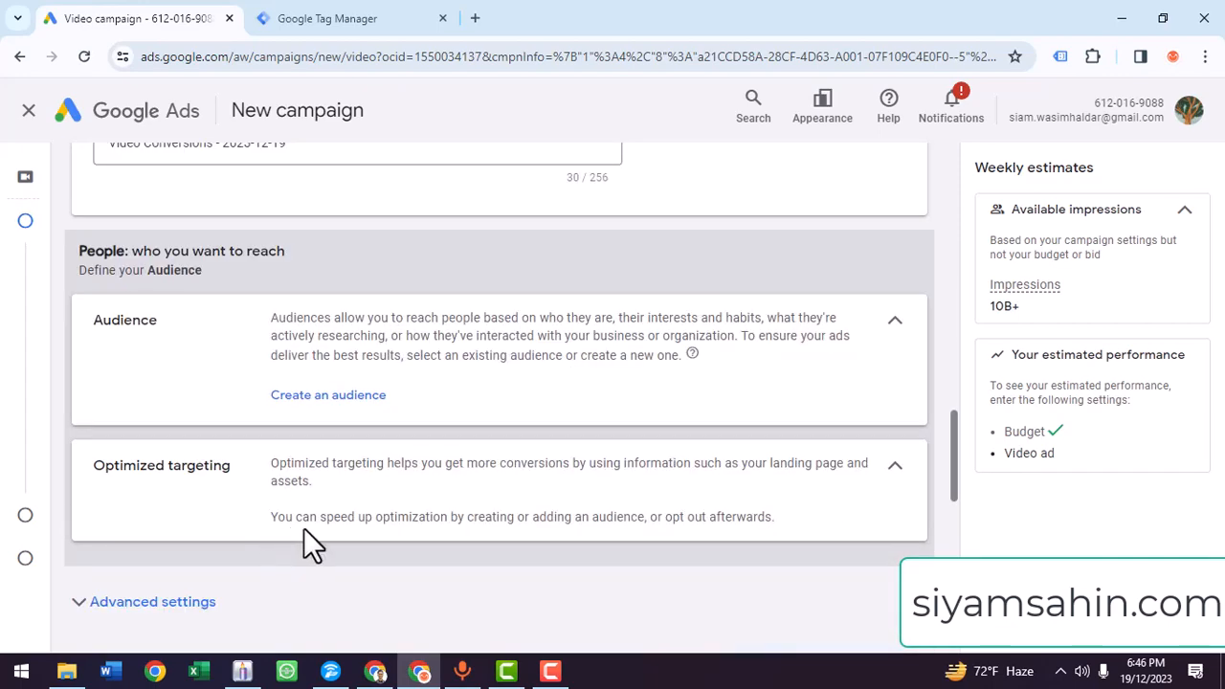
click(316, 400)
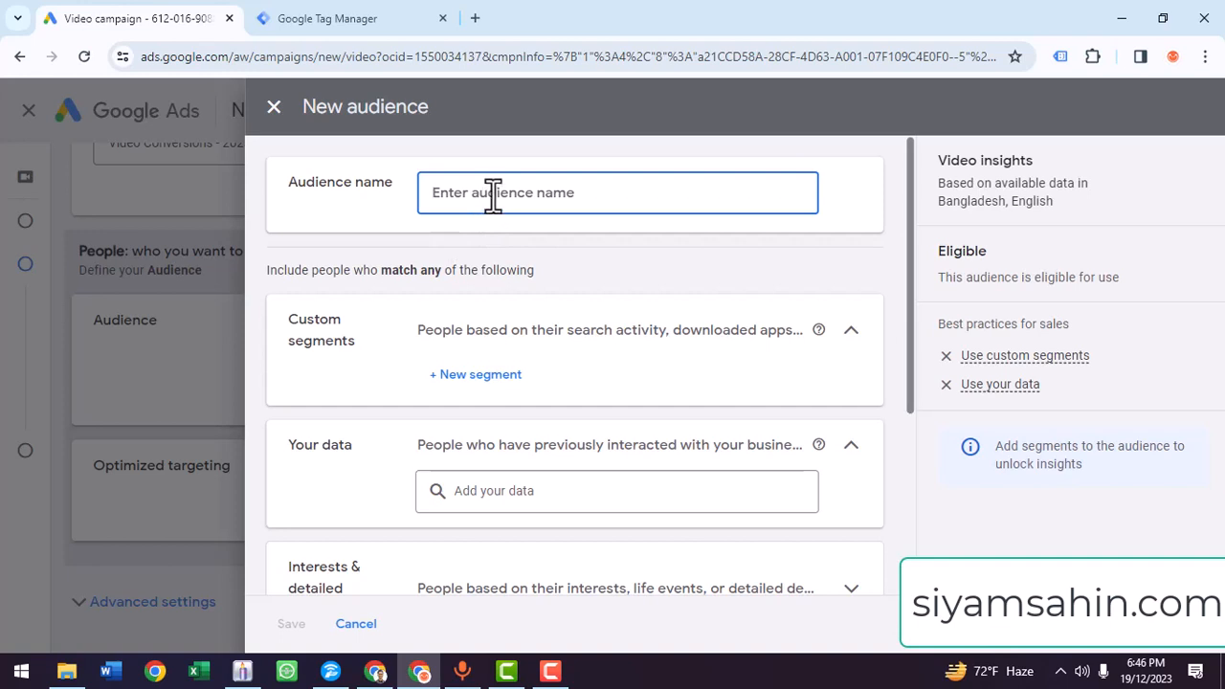
text(Remarketing Audinece)
double_click(566, 200)
right_click(565, 203)
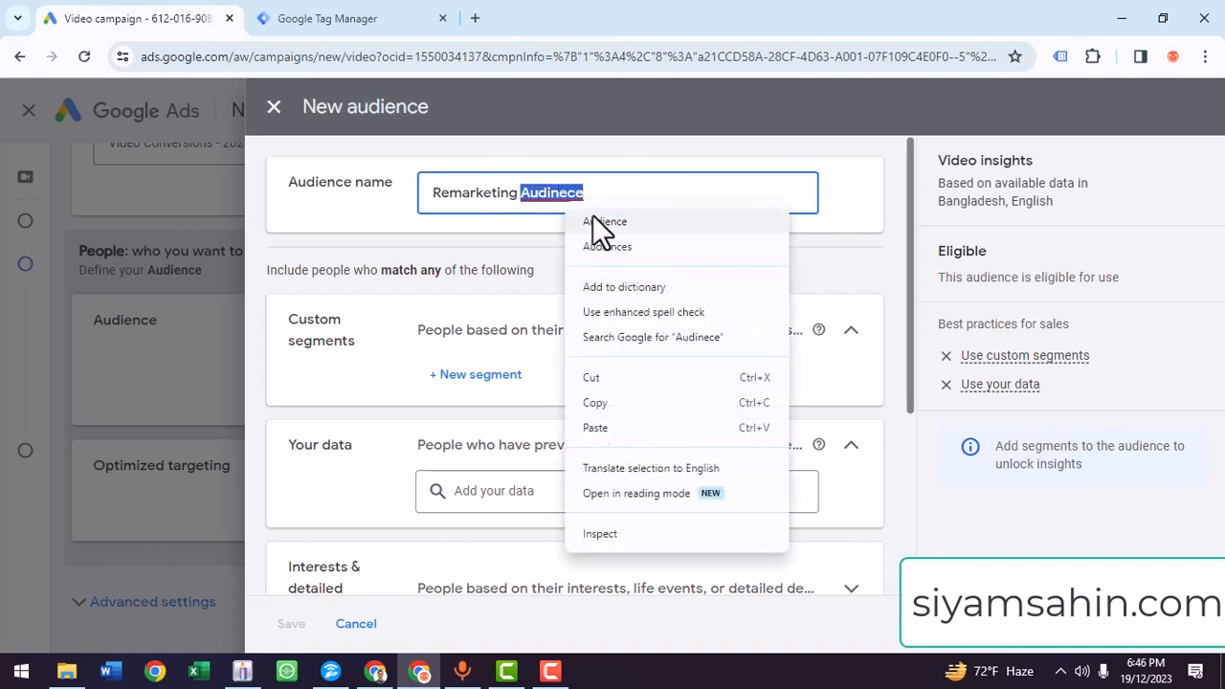
click(592, 214)
click(486, 373)
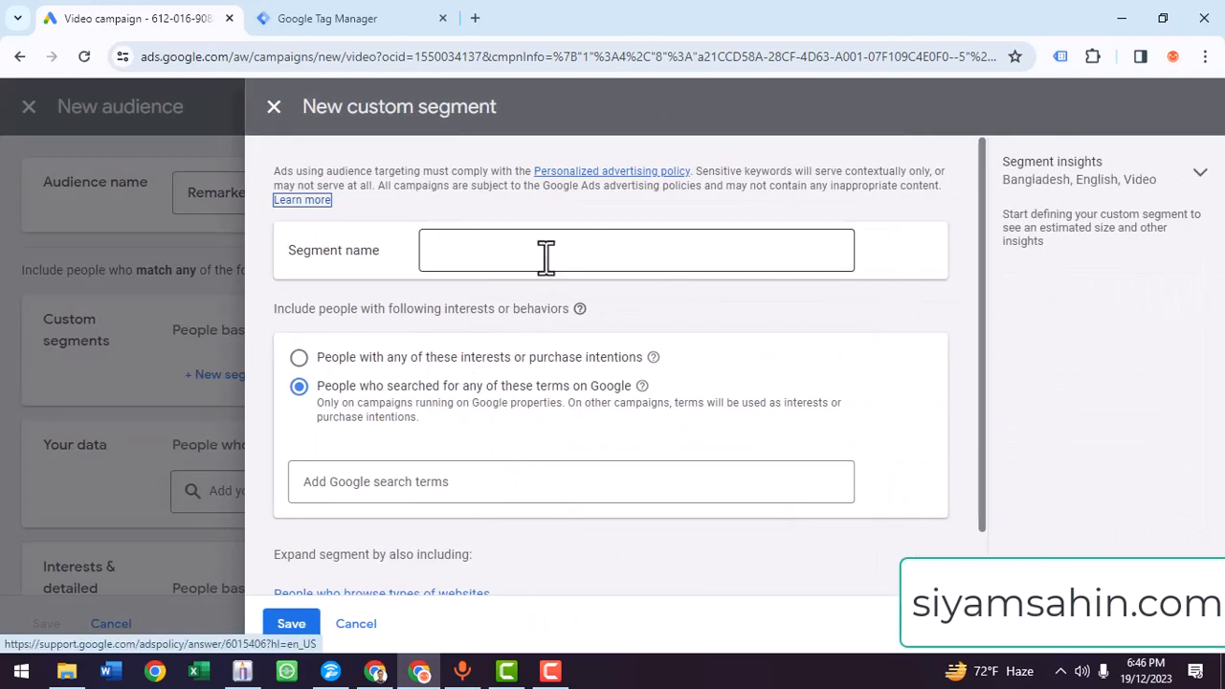
click(545, 253)
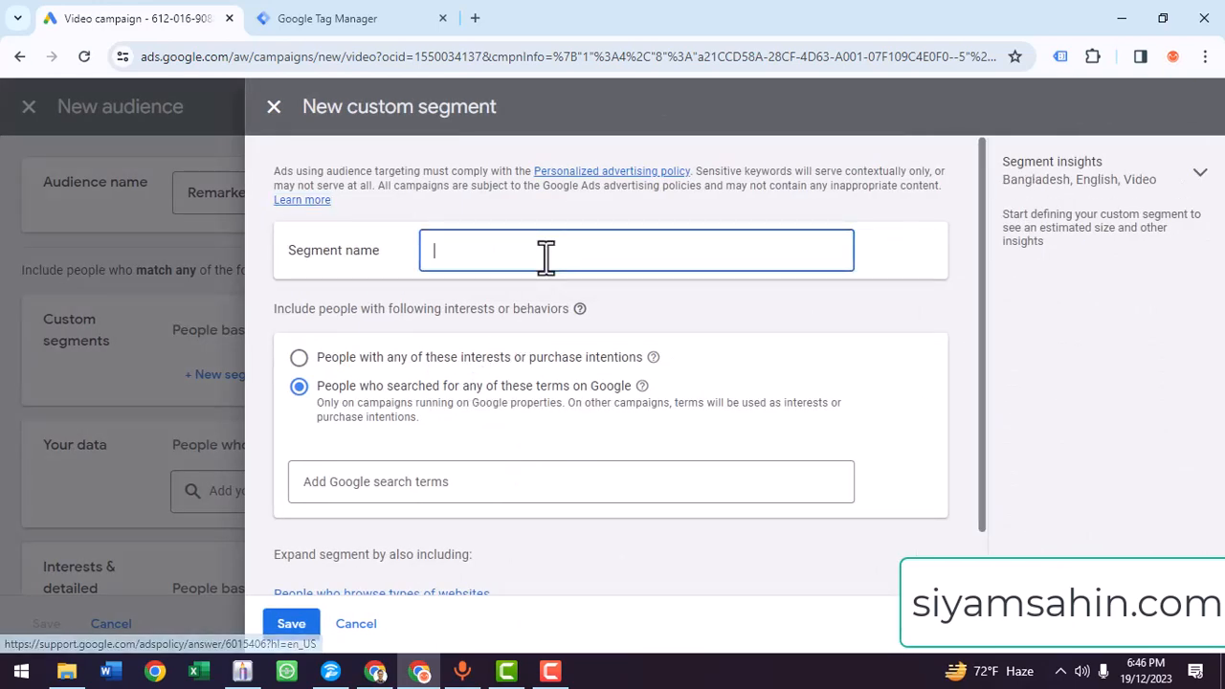
click(272, 107)
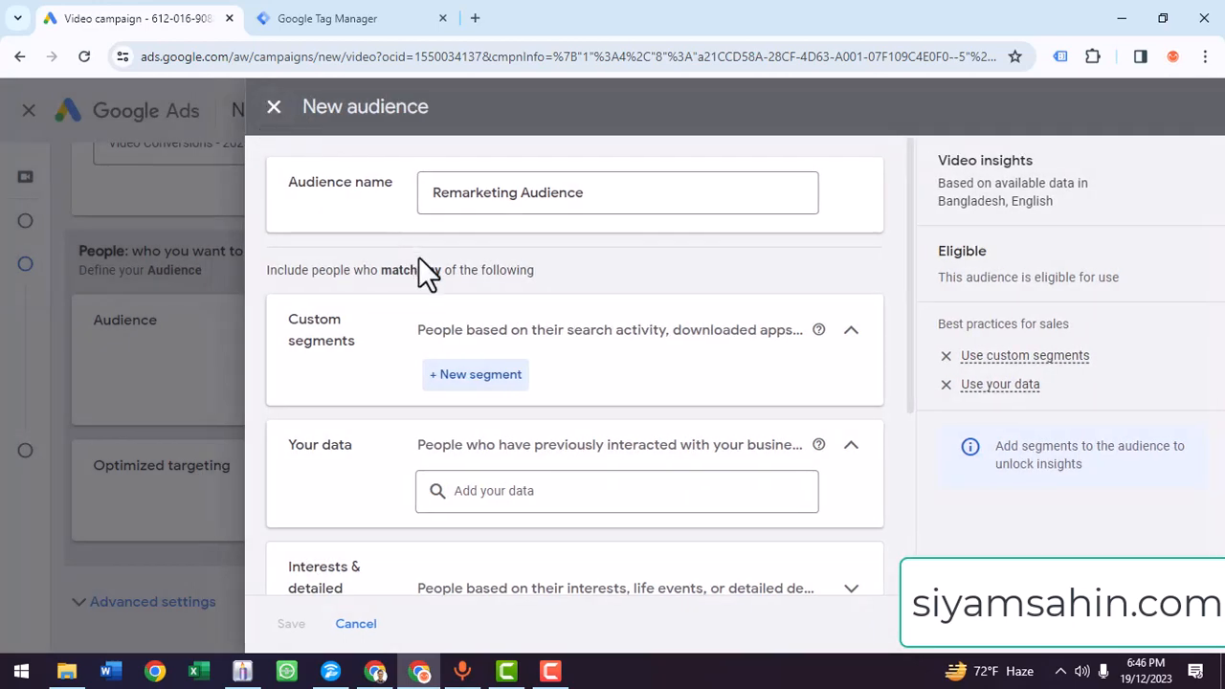
- Add the website visitors segment "All visitors (Google Ads)" to the audience's own data and save the audience
scroll(536, 445, down, 1)
click(501, 404)
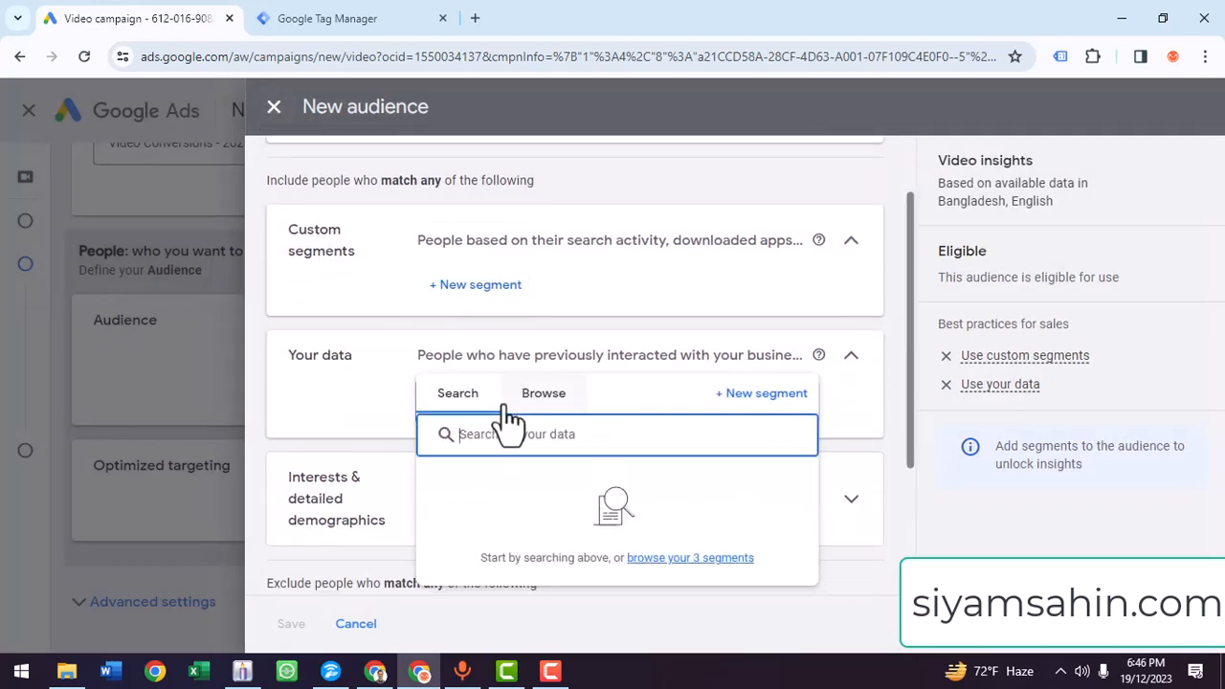
click(539, 400)
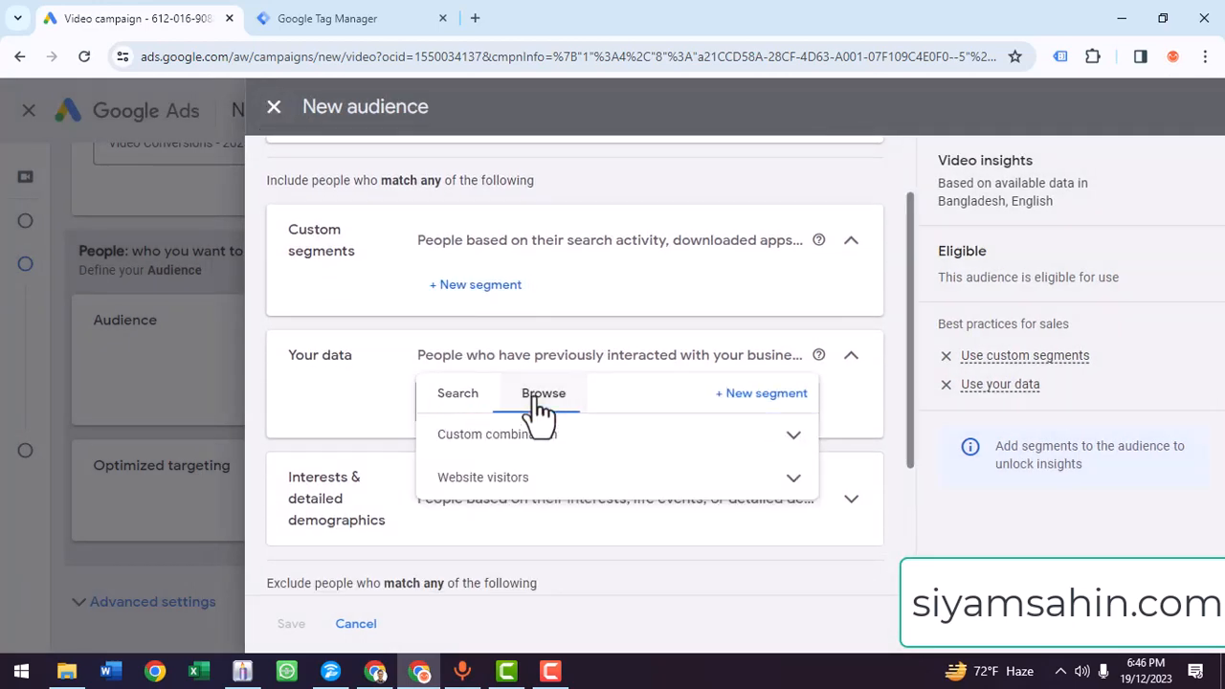
click(584, 474)
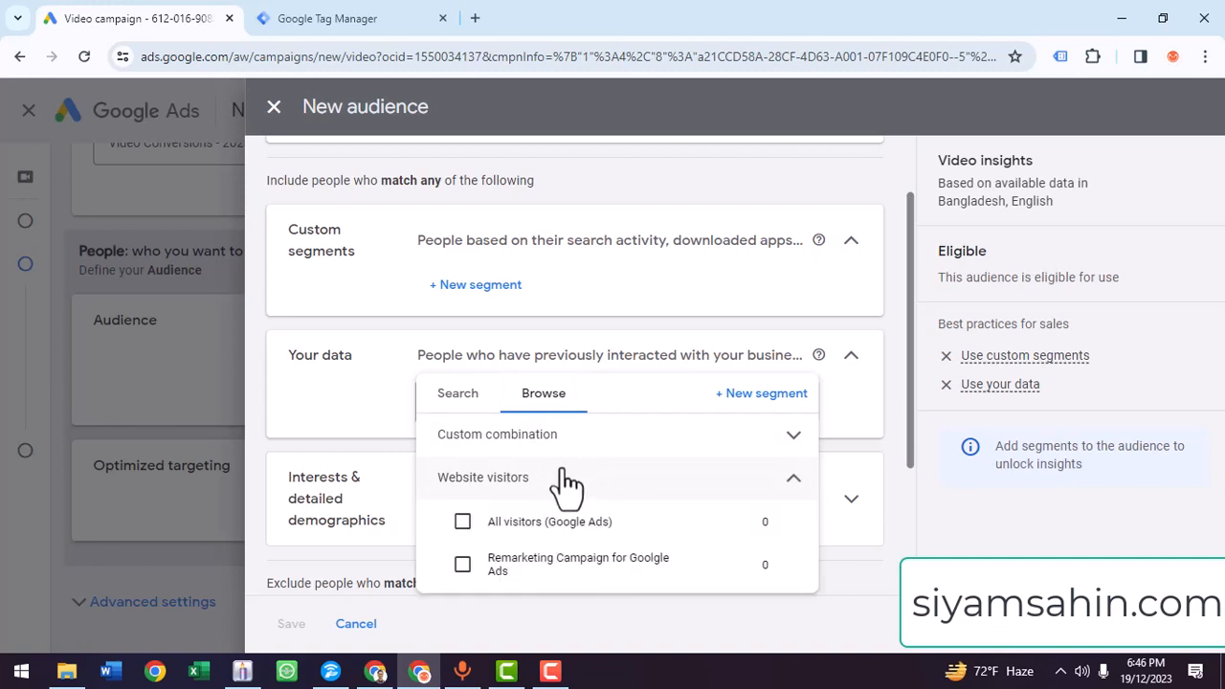
click(463, 521)
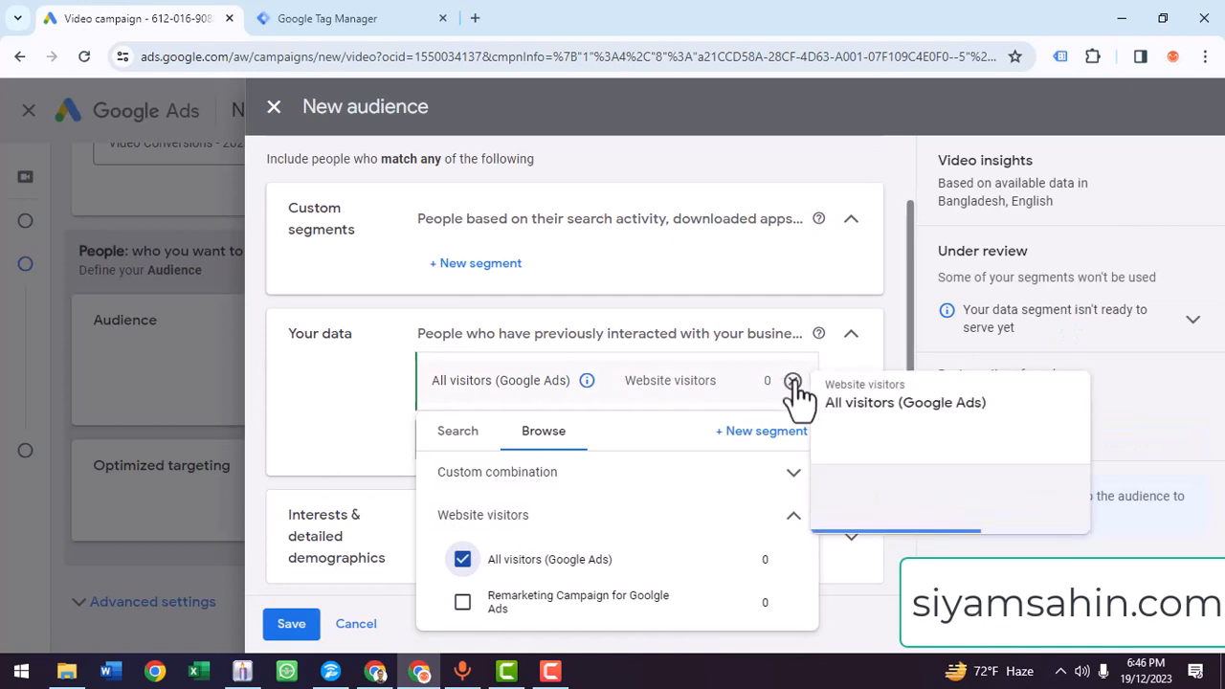
click(793, 381)
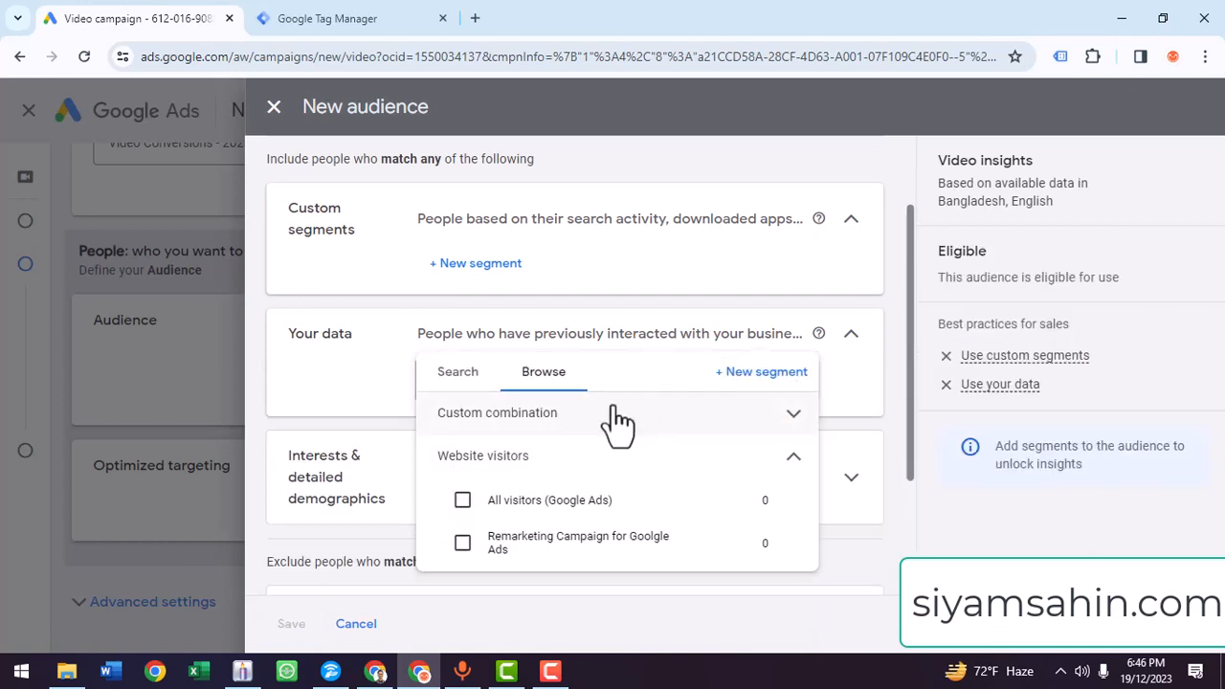
click(463, 501)
click(295, 626)
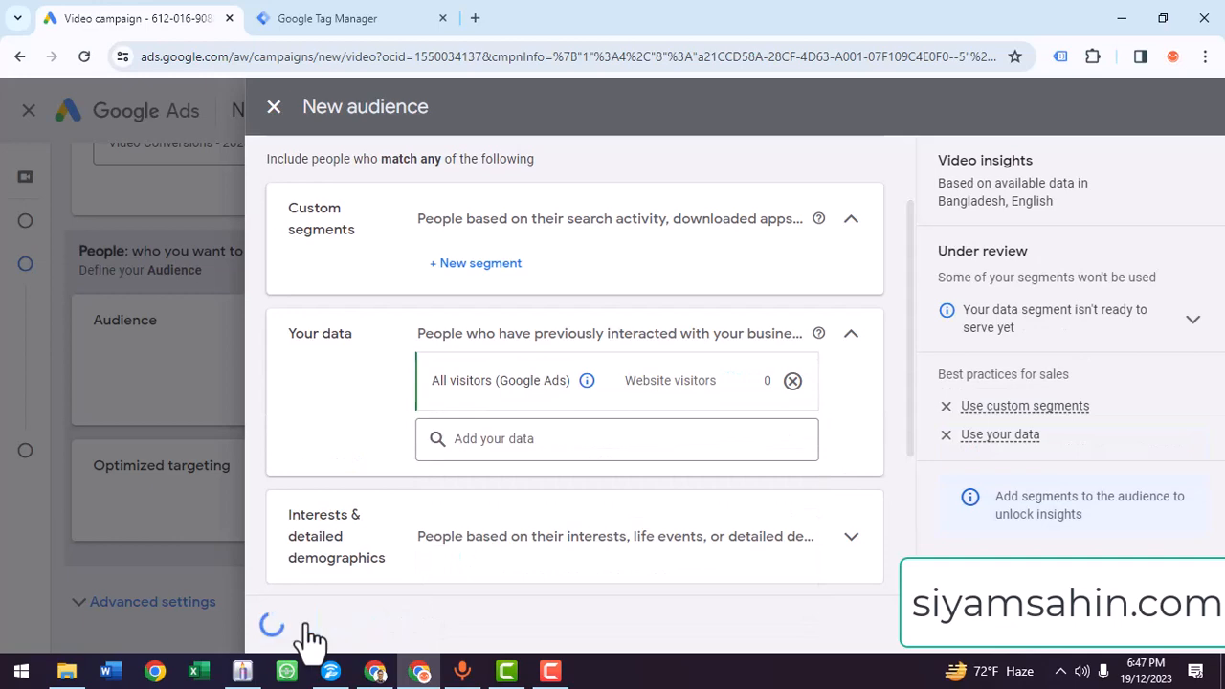
- Review the campaign settings from general settings and budget through the ad group's audience and optimized targeting to the video ad section
scroll(393, 514, down, 2)
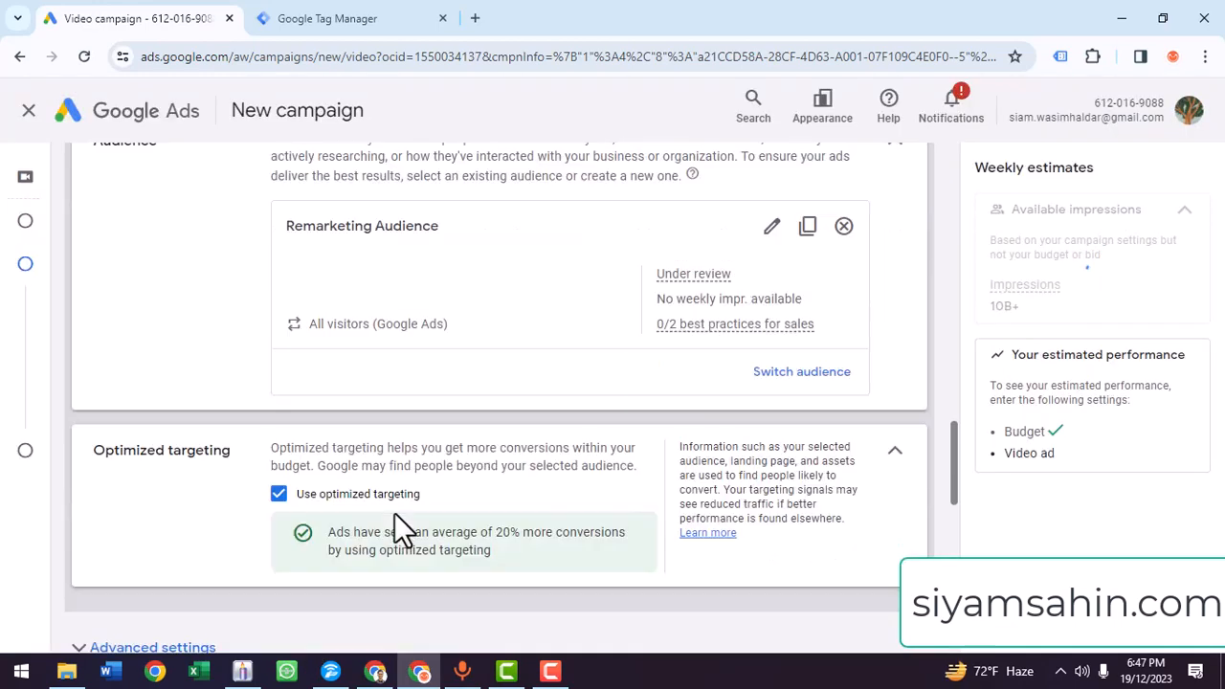
scroll(460, 478, up, 1)
scroll(465, 483, up, 3)
scroll(541, 450, down, 4)
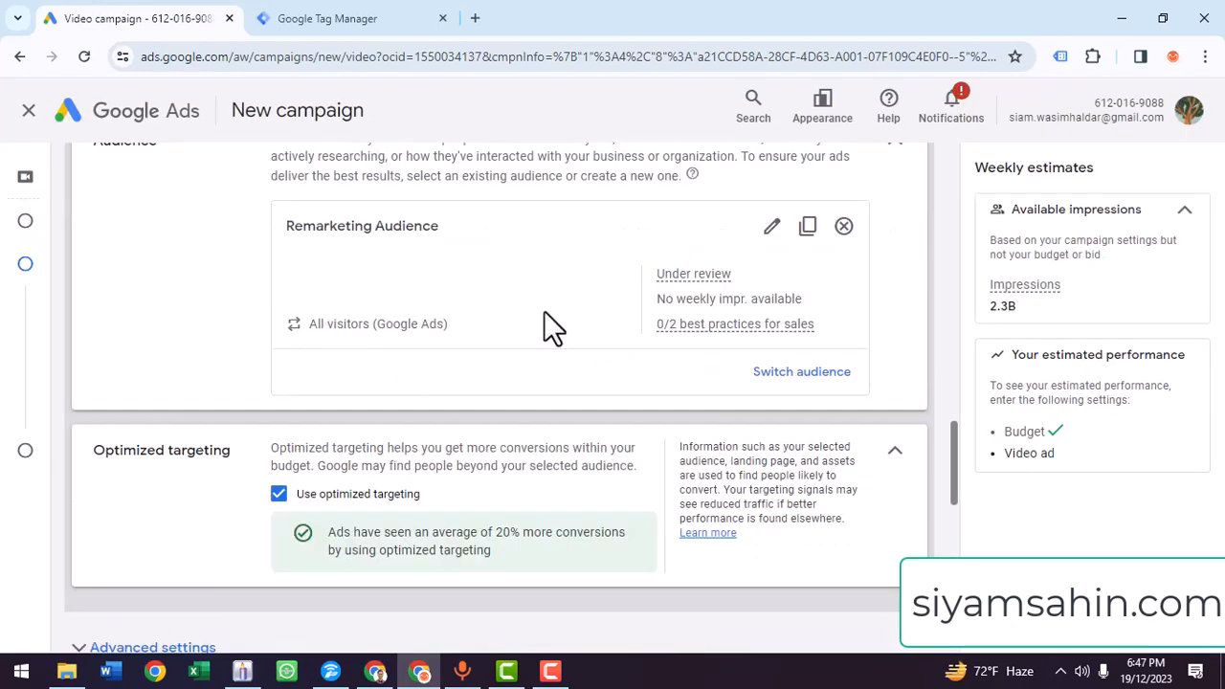
scroll(497, 287, up, 1)
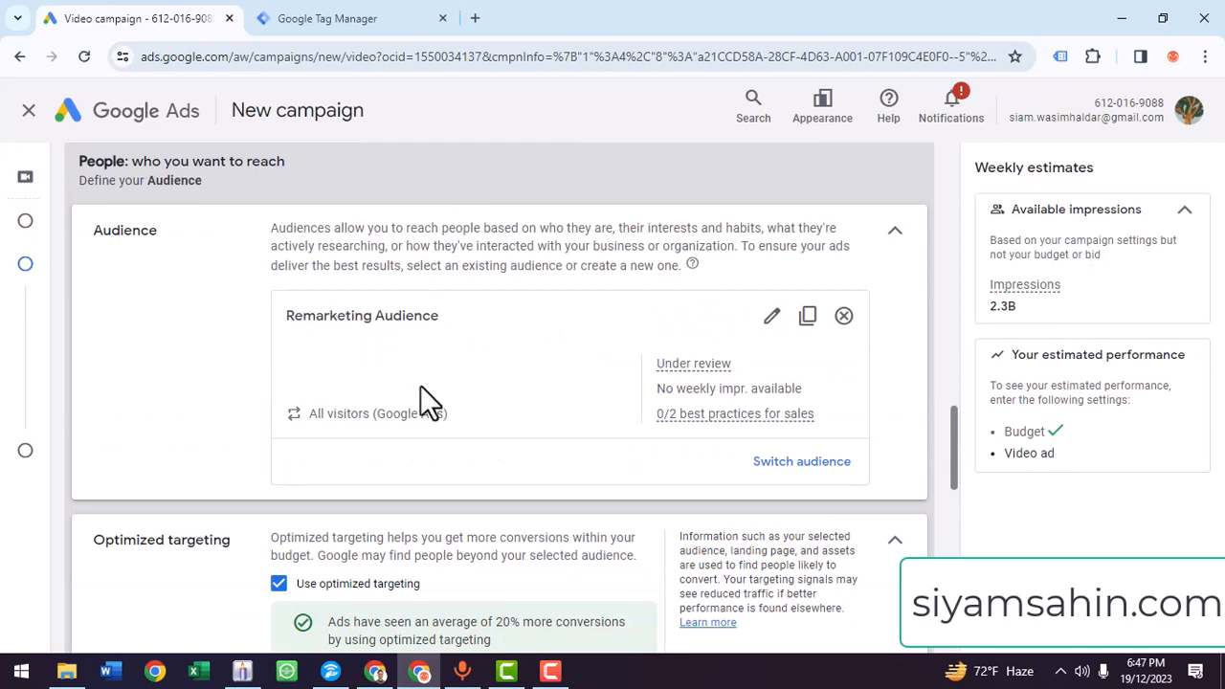
scroll(411, 393, down, 5)
scroll(403, 405, up, 10)
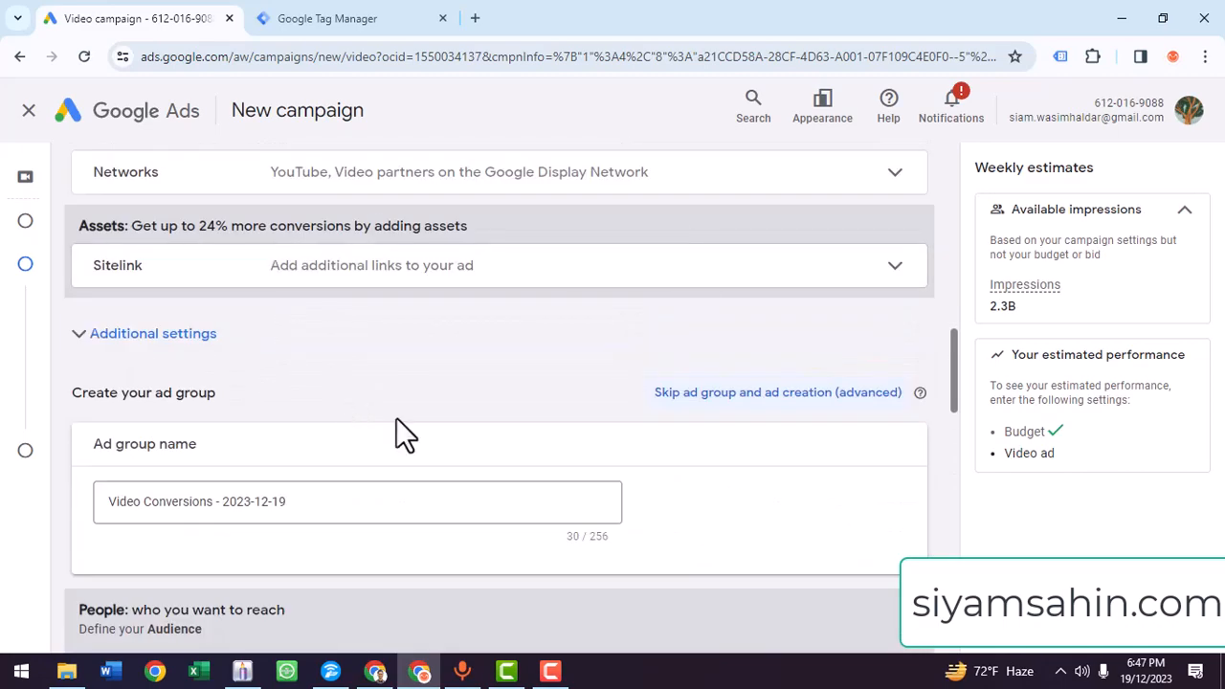
scroll(396, 419, up, 12)
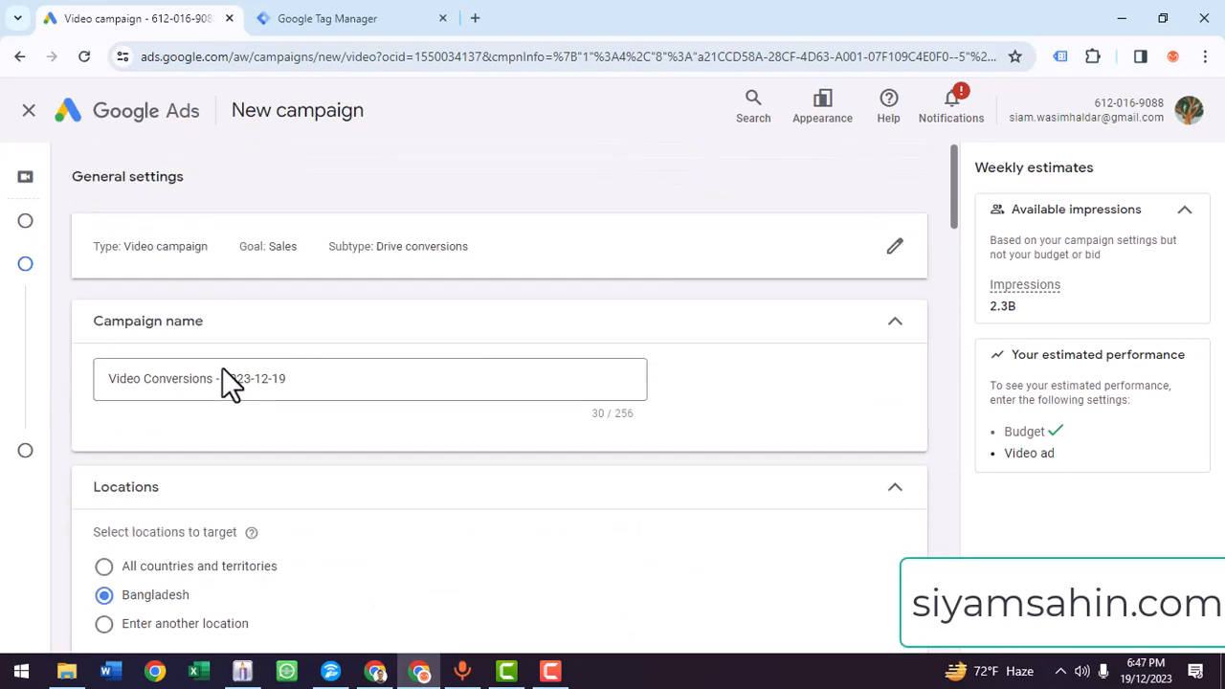
scroll(306, 440, down, 9)
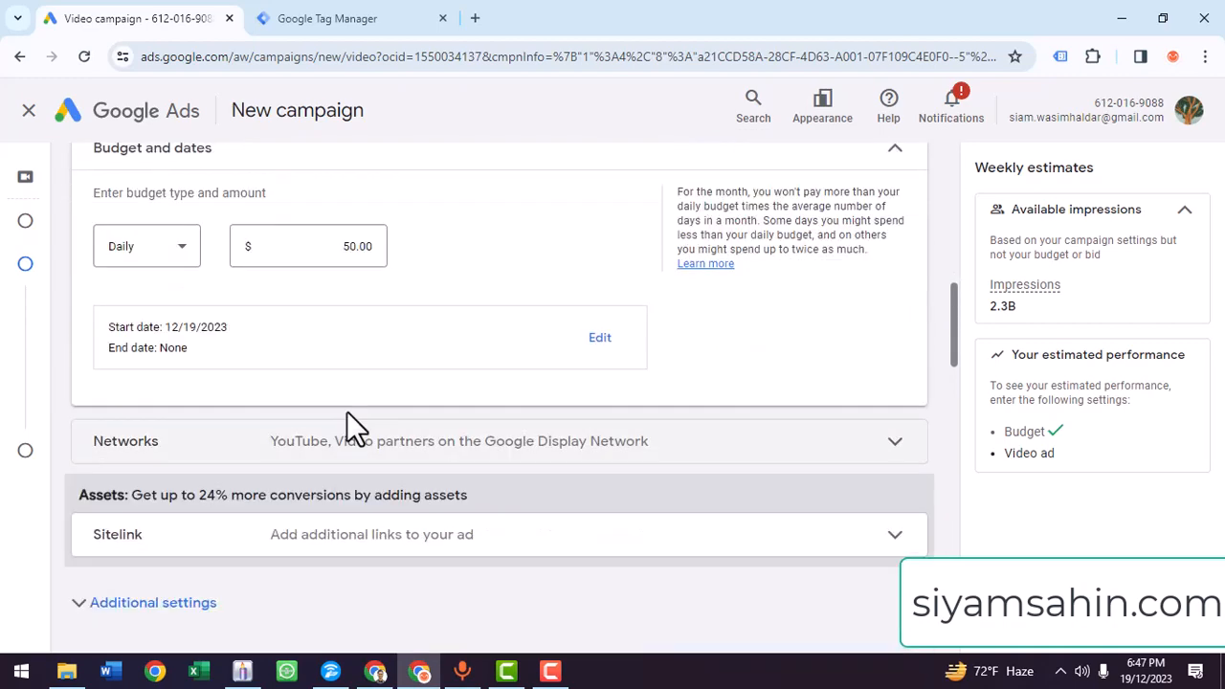
scroll(431, 412, down, 1)
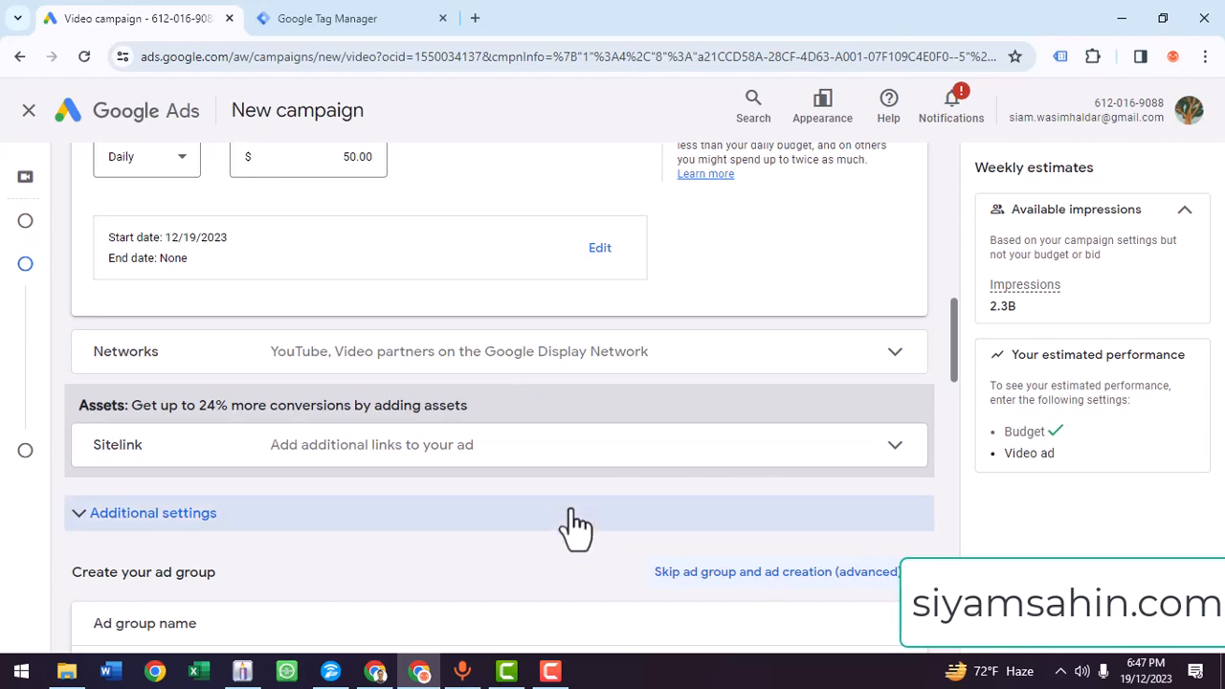
scroll(572, 514, down, 1)
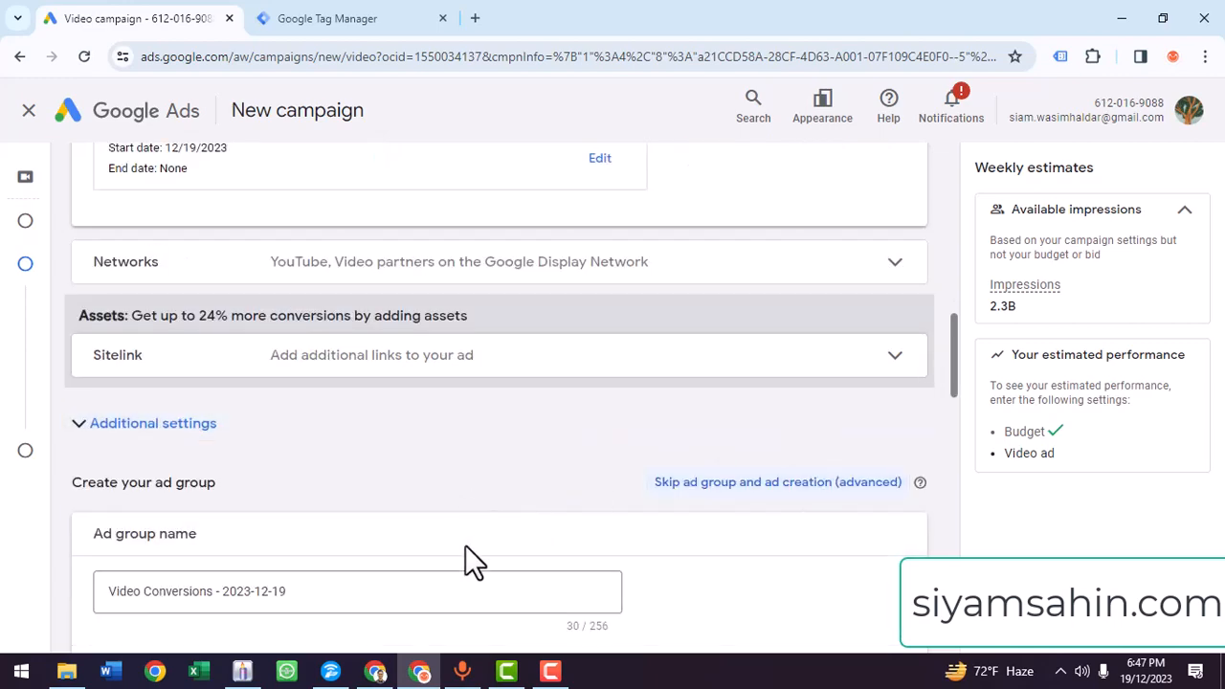
scroll(612, 524, down, 2)
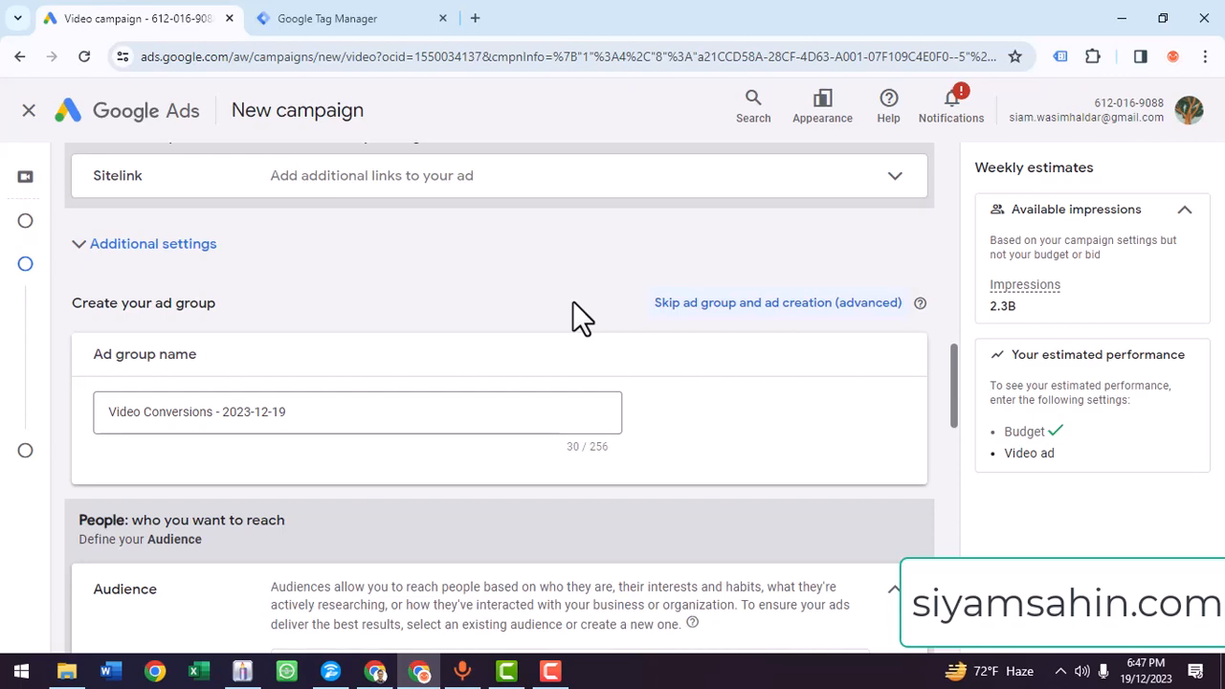
scroll(573, 306, down, 1)
scroll(406, 507, down, 2)
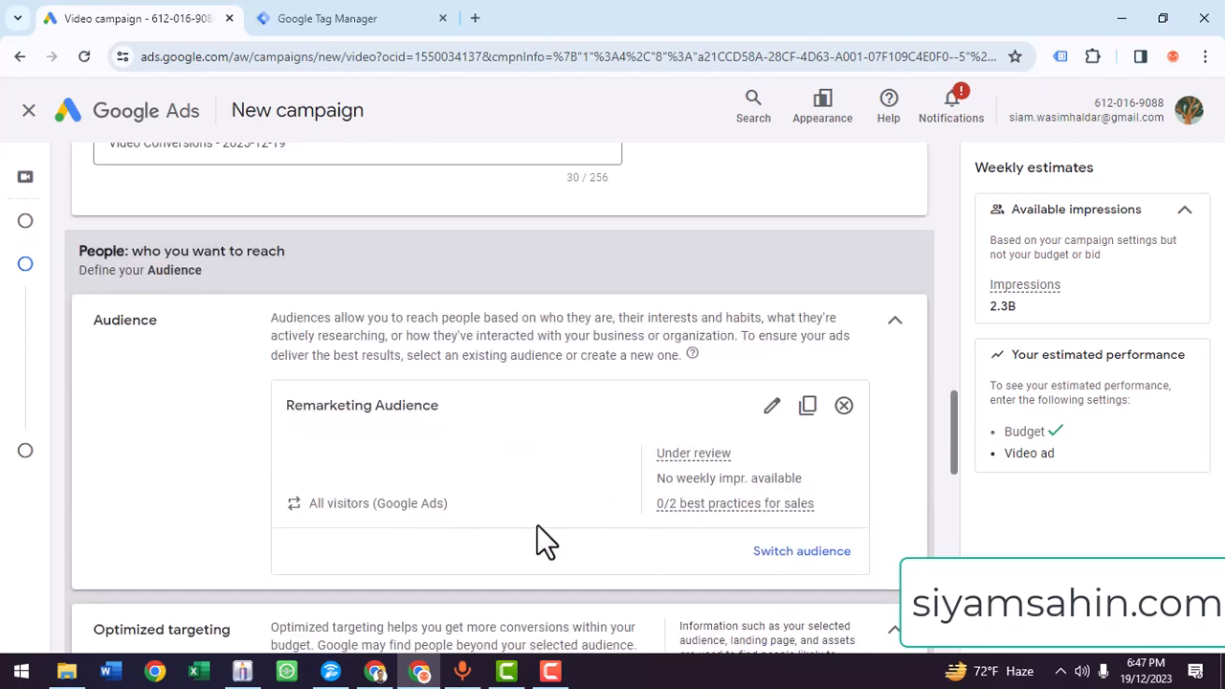
scroll(565, 524, down, 4)
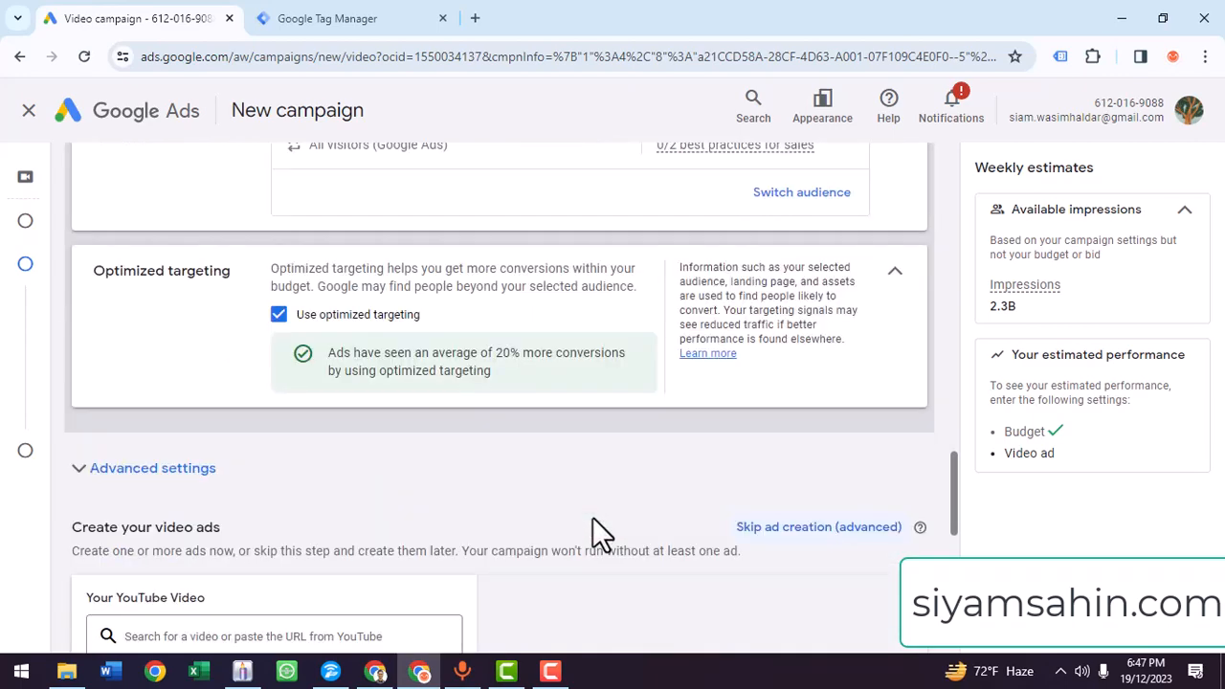